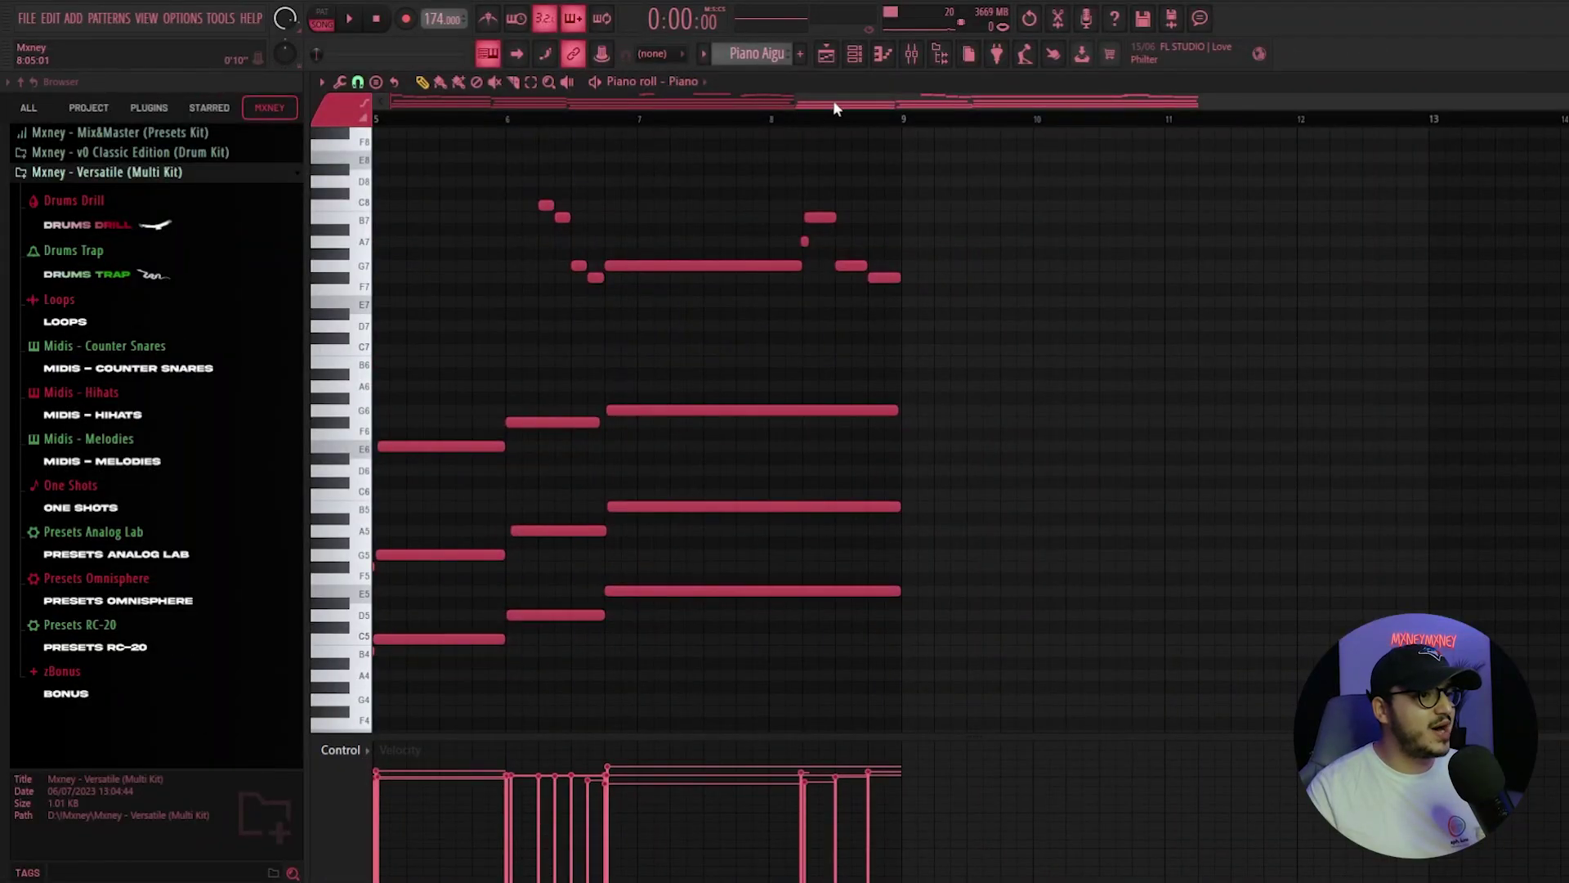
Show the Piano Aigu pattern from bar 1 to bar 9 in the piano roll and play it through
scroll(830, 101, "left", 4)
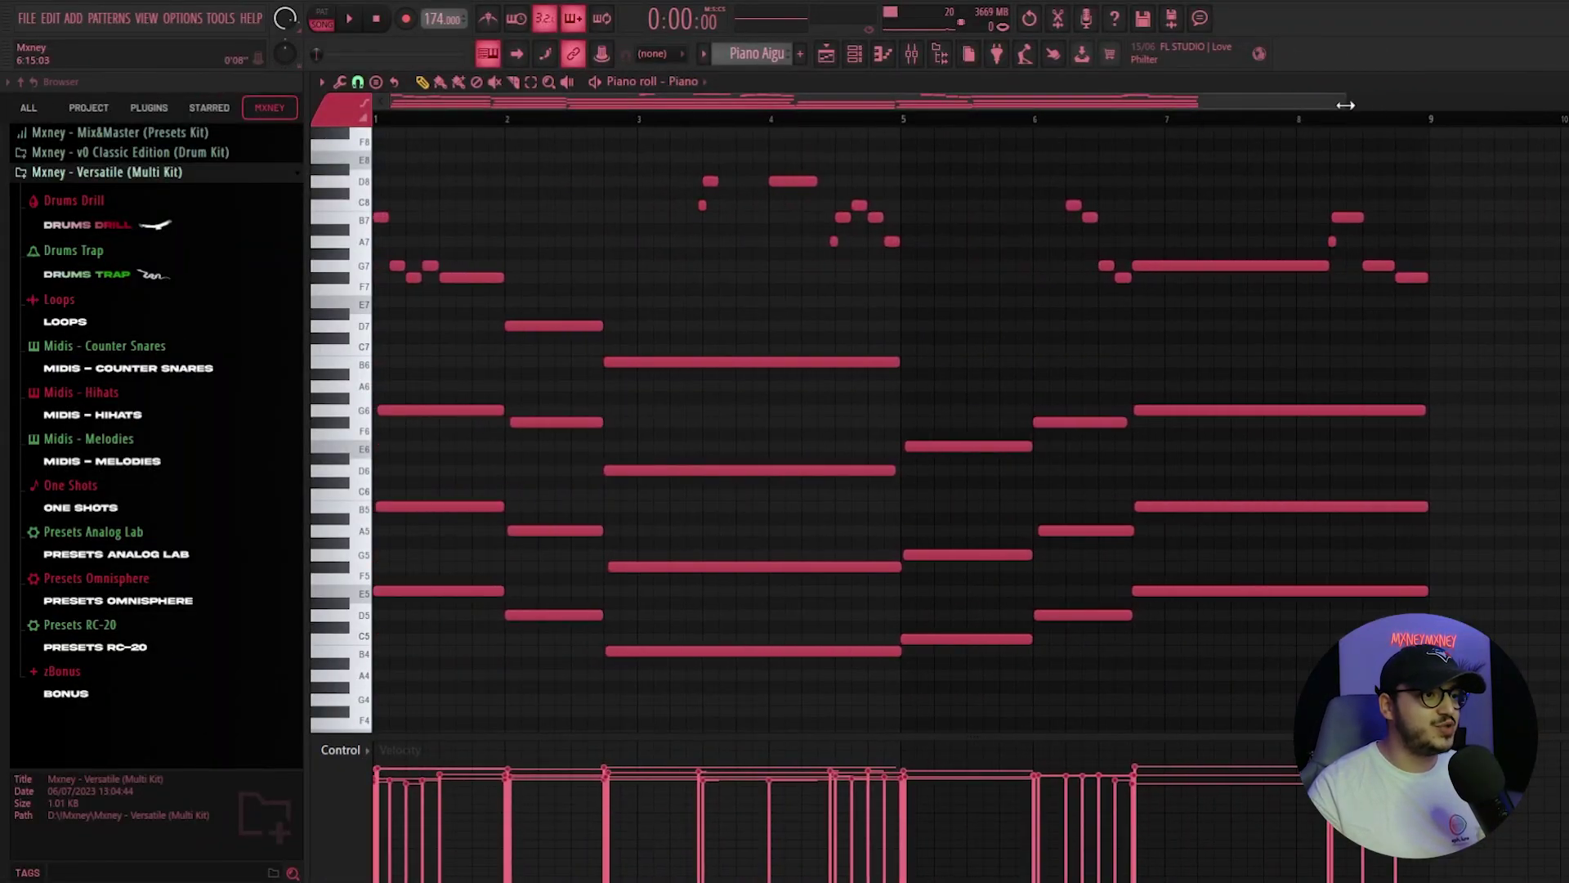
left_click_drag(1345, 104, 1279, 110)
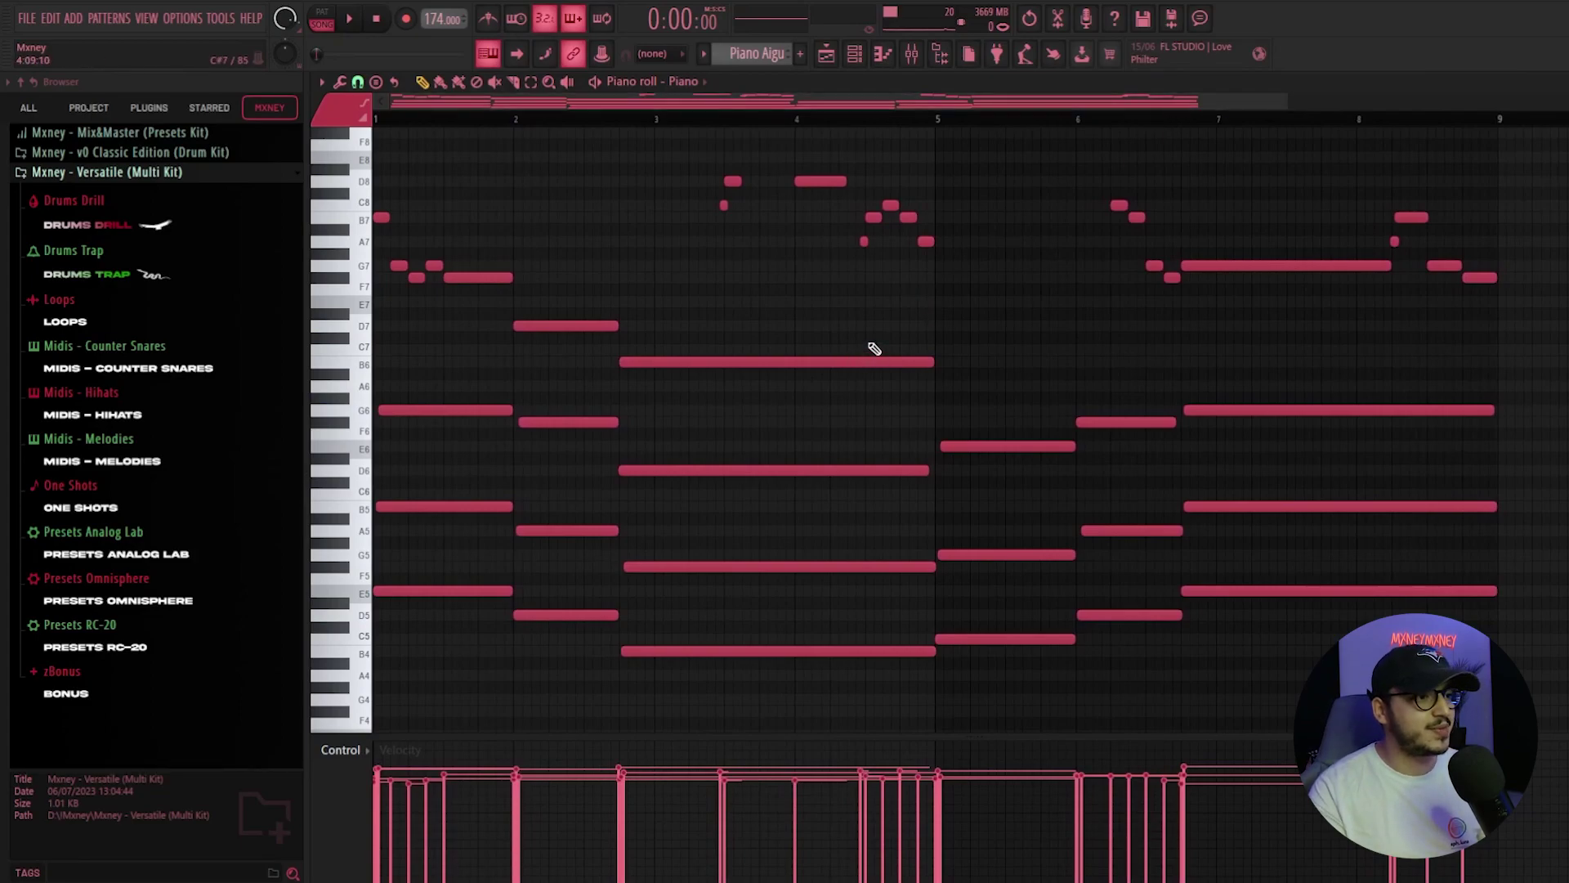
key("space")
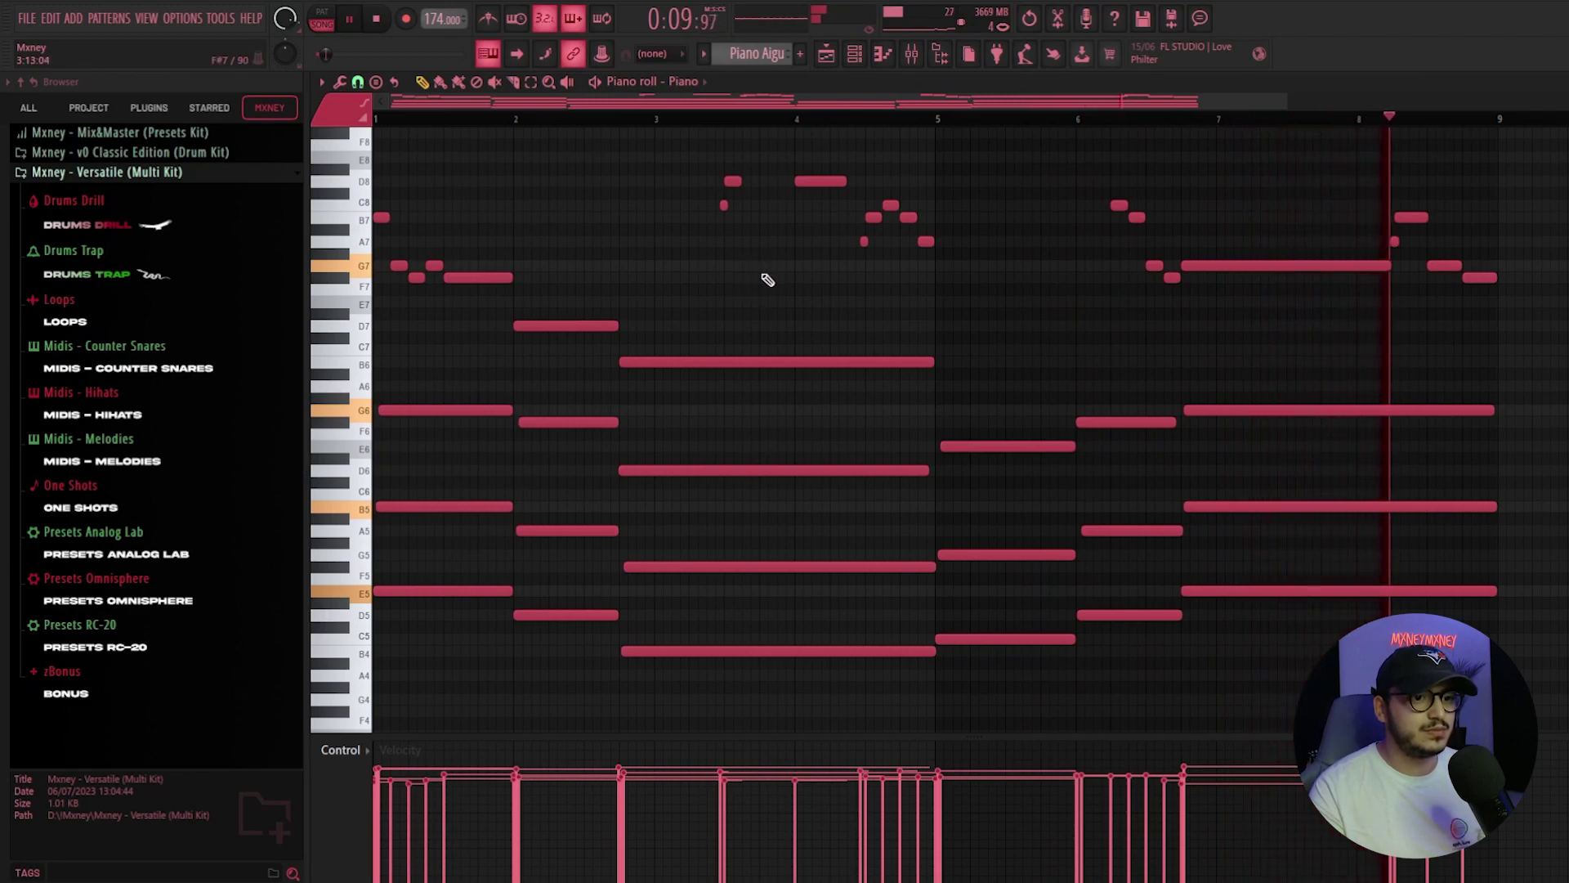
scroll(701, 308, "up", 1)
key("space")
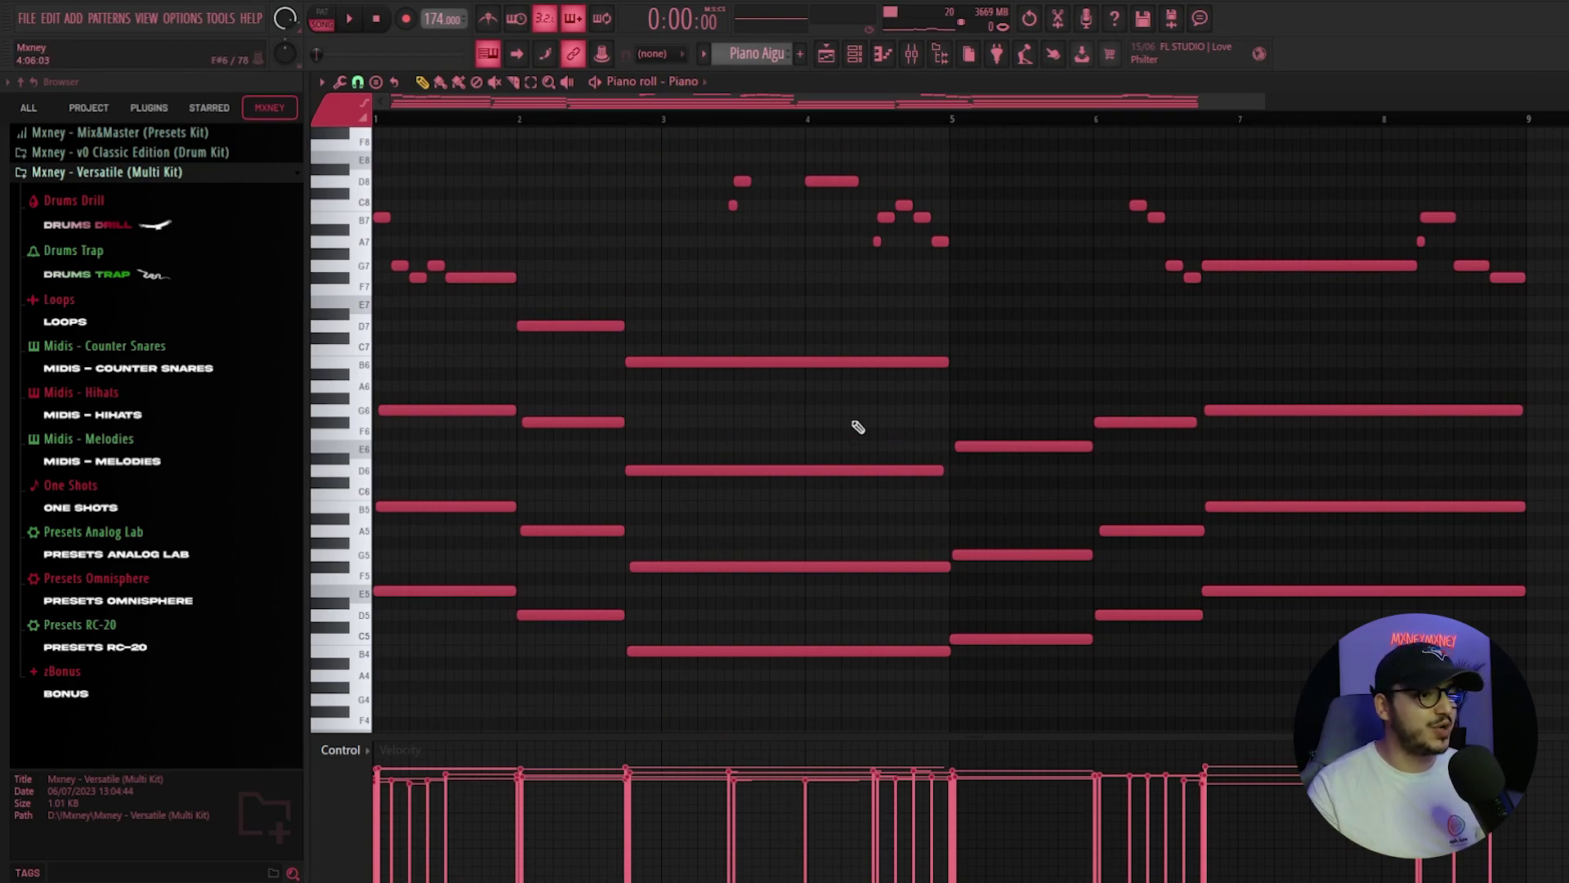
Strip the Piano Aigu pattern down to its basic chord triads by deleting the melody notes, and audition the first E5 note
left_click_drag(1544, 581, 507, 183)
scroll(491, 245, "up", 1)
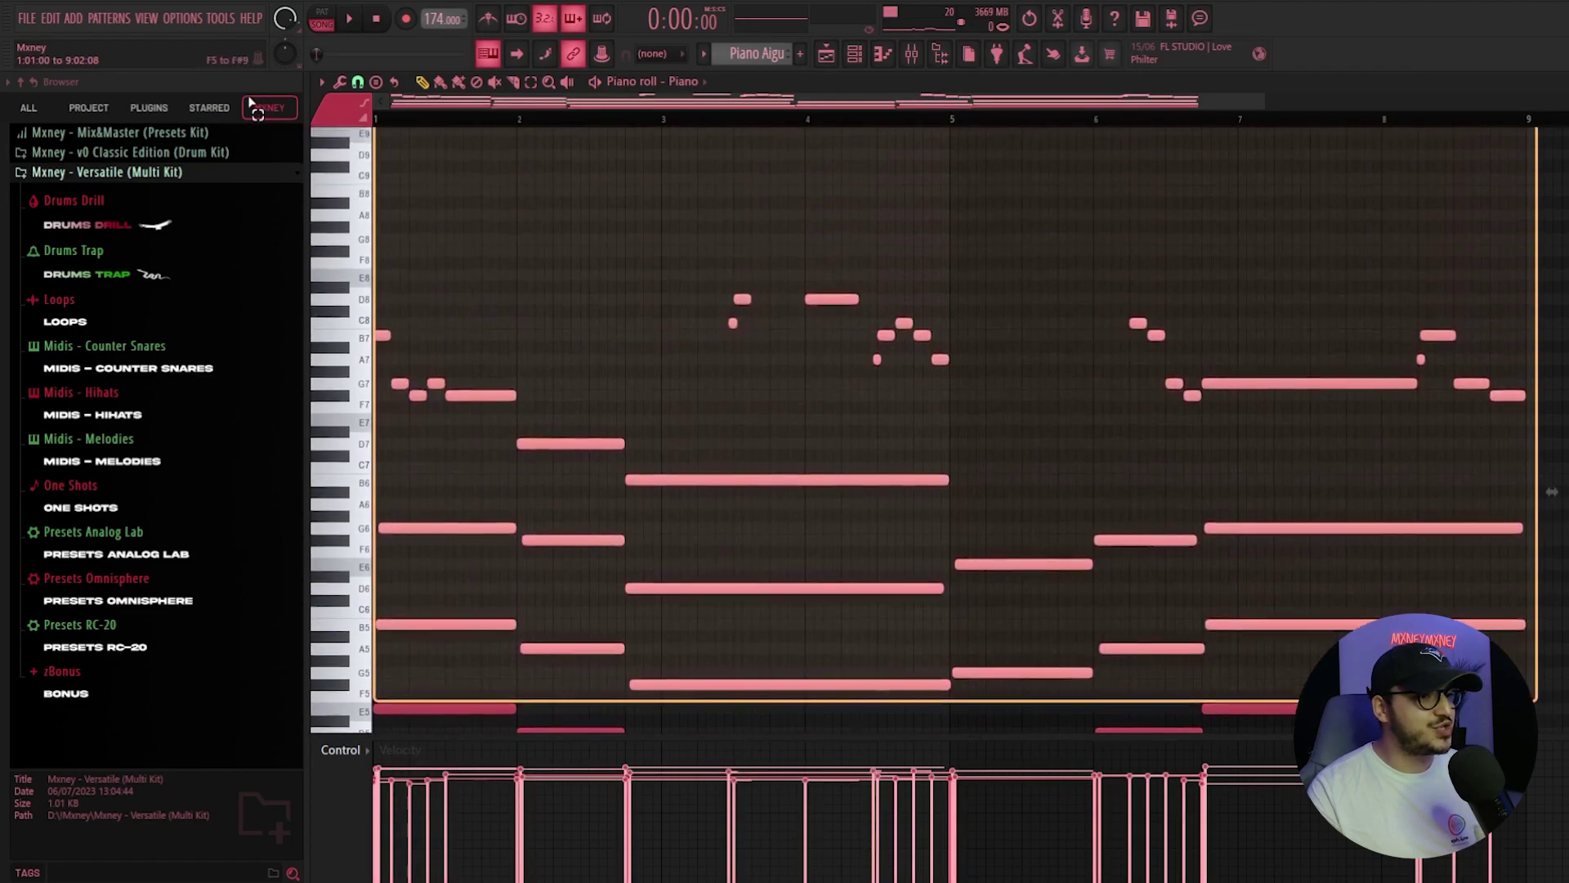
key("Delete")
scroll(483, 305, "down", 3)
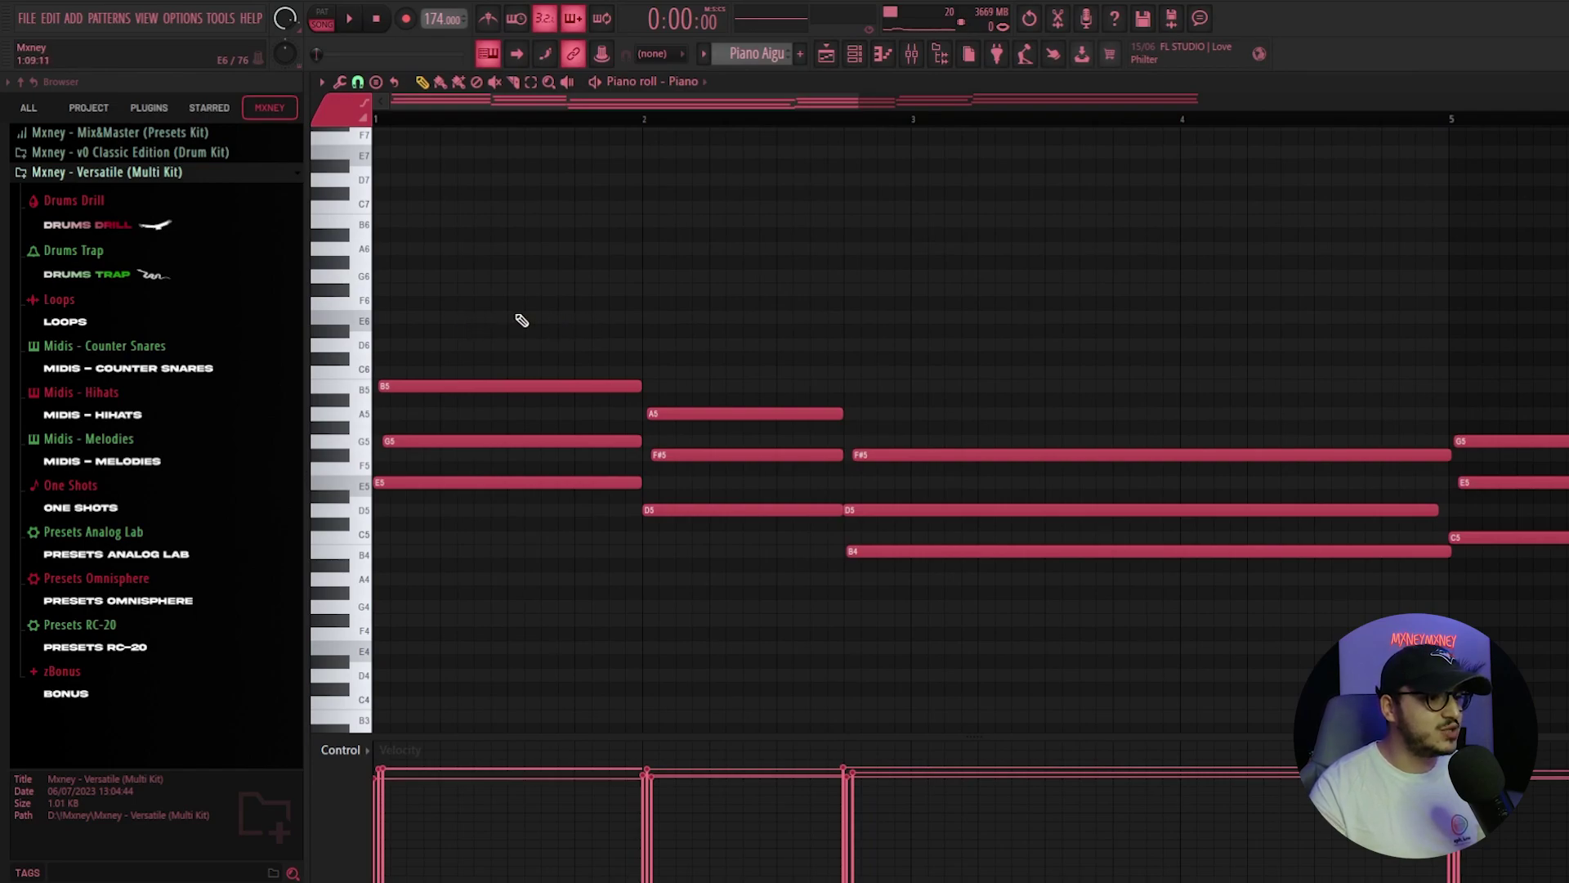
left_click(449, 482)
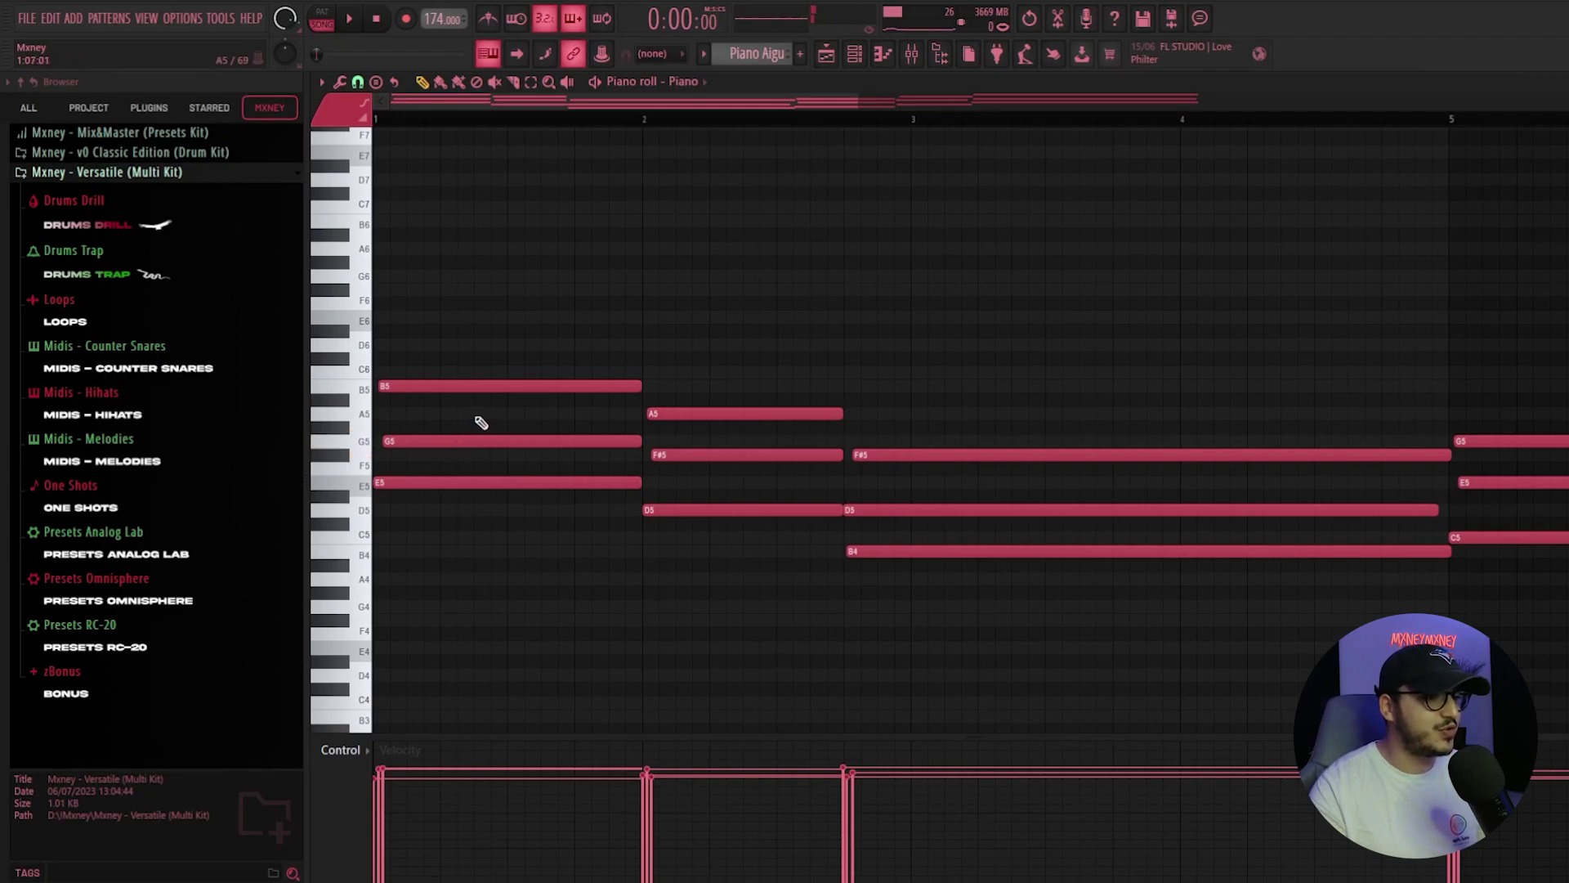
Raise the middle note of every triad in the Piano Aigu pattern by one octave
scroll(850, 121, "down", 4)
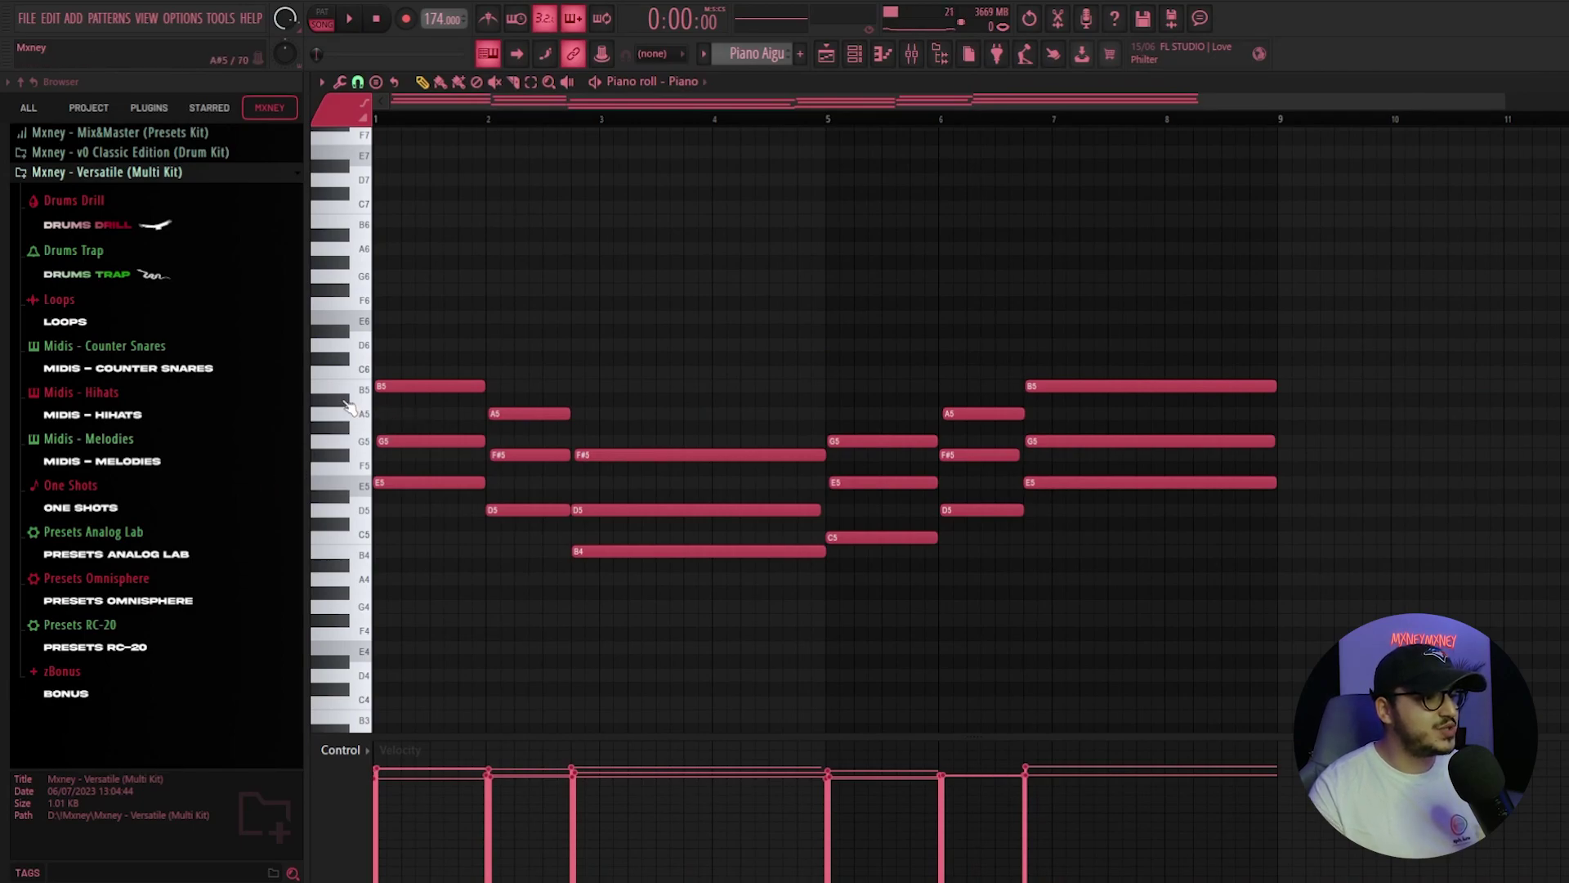
left_click(422, 440)
left_click(527, 454, "ctrl")
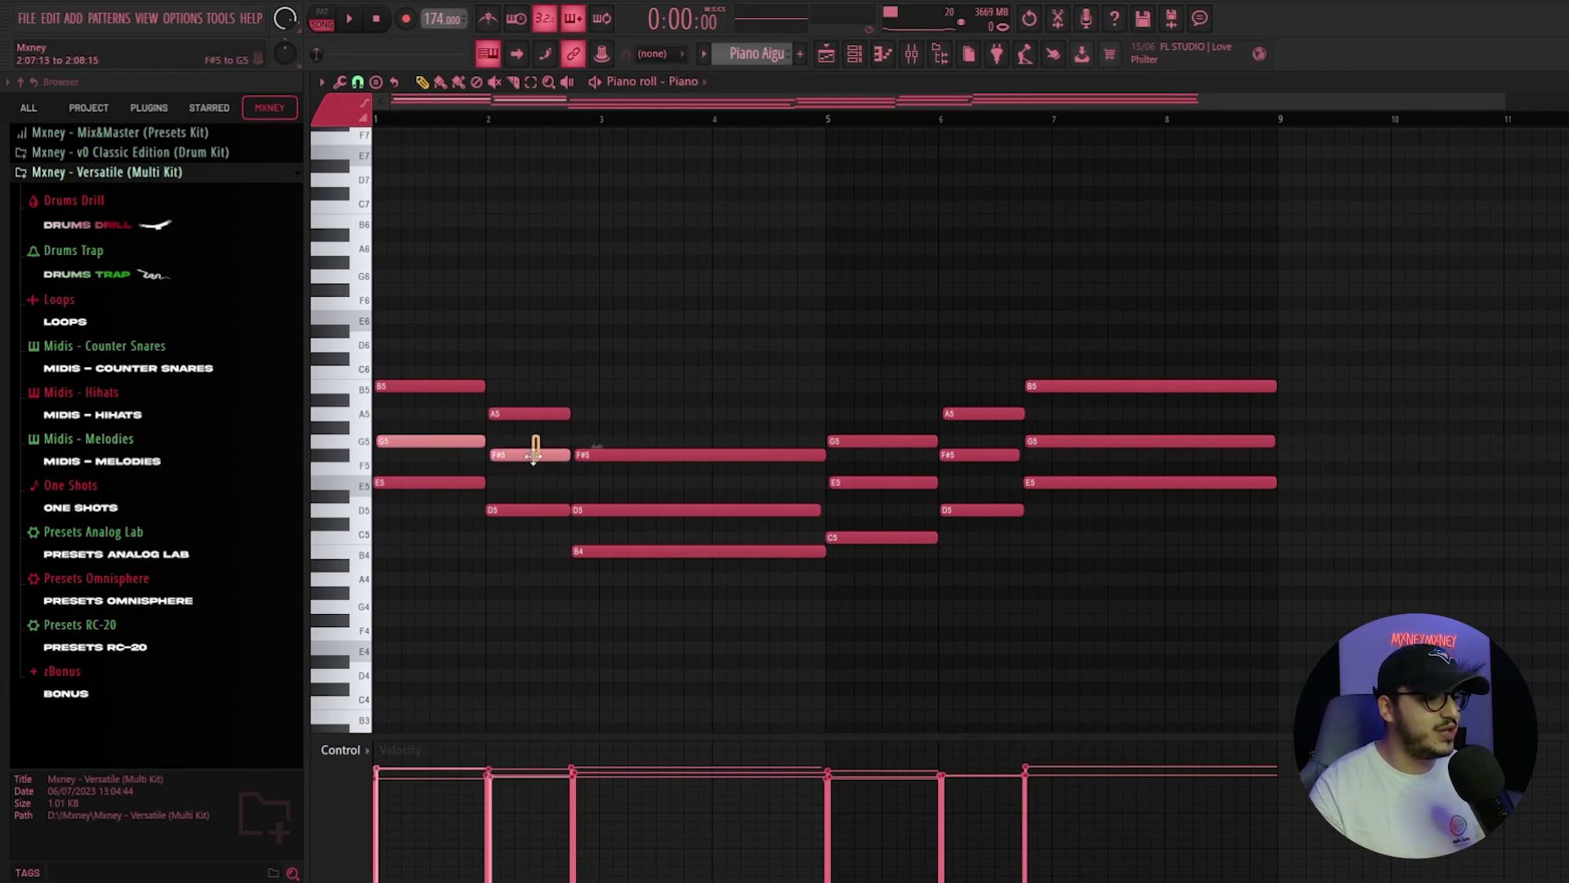
left_click(669, 511, "ctrl")
left_click(882, 482, "ctrl")
left_click(979, 454, "ctrl")
left_click(1046, 442, "ctrl")
scroll(563, 417, "up", 2)
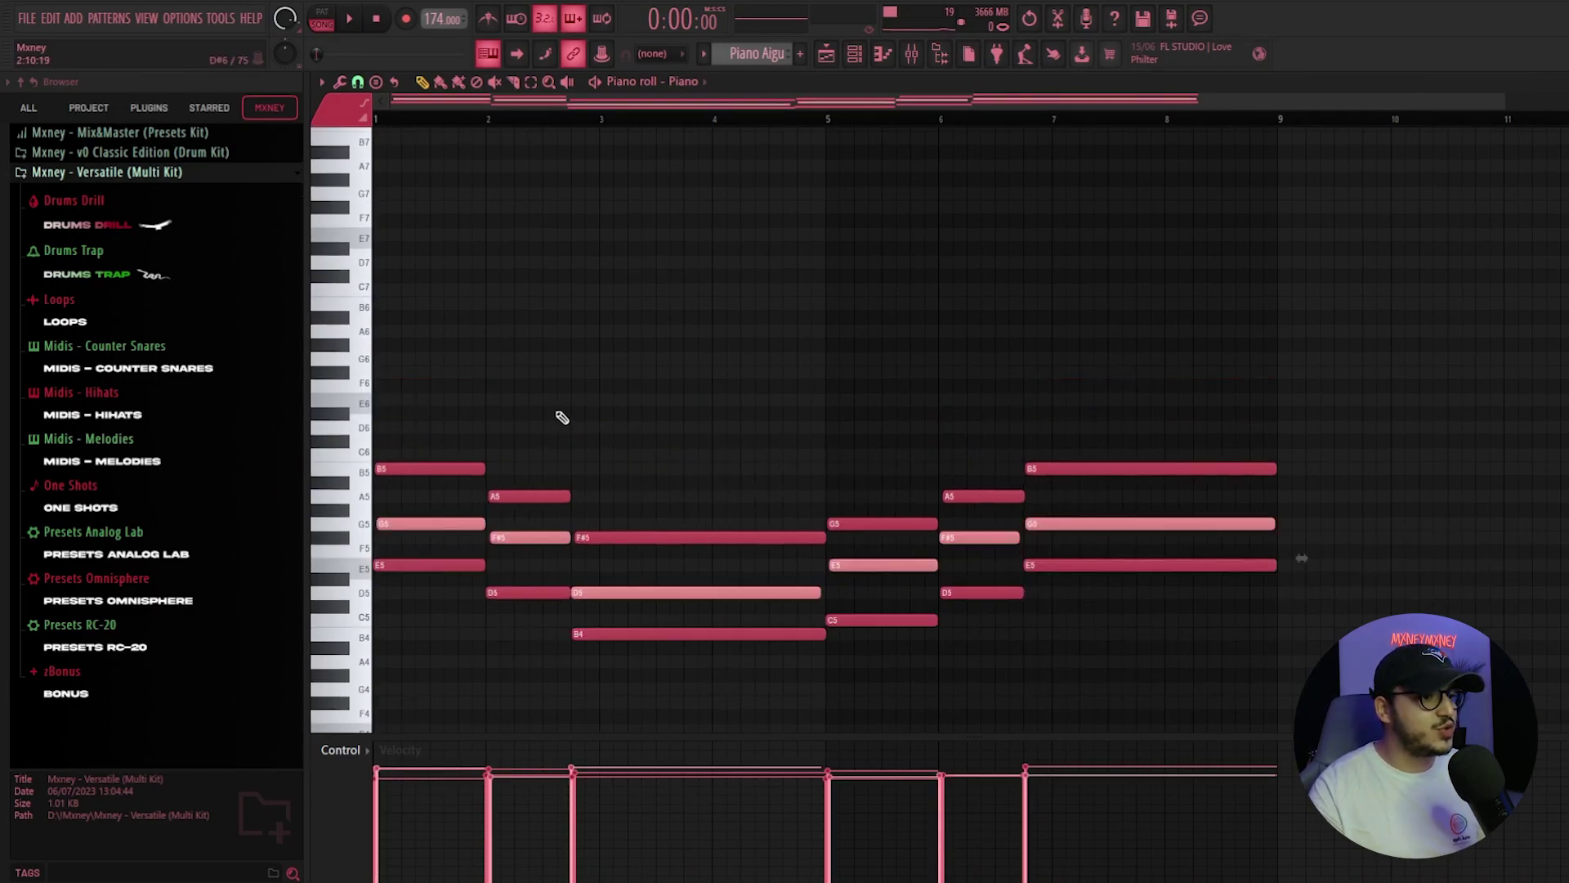
key("ctrl+Up")
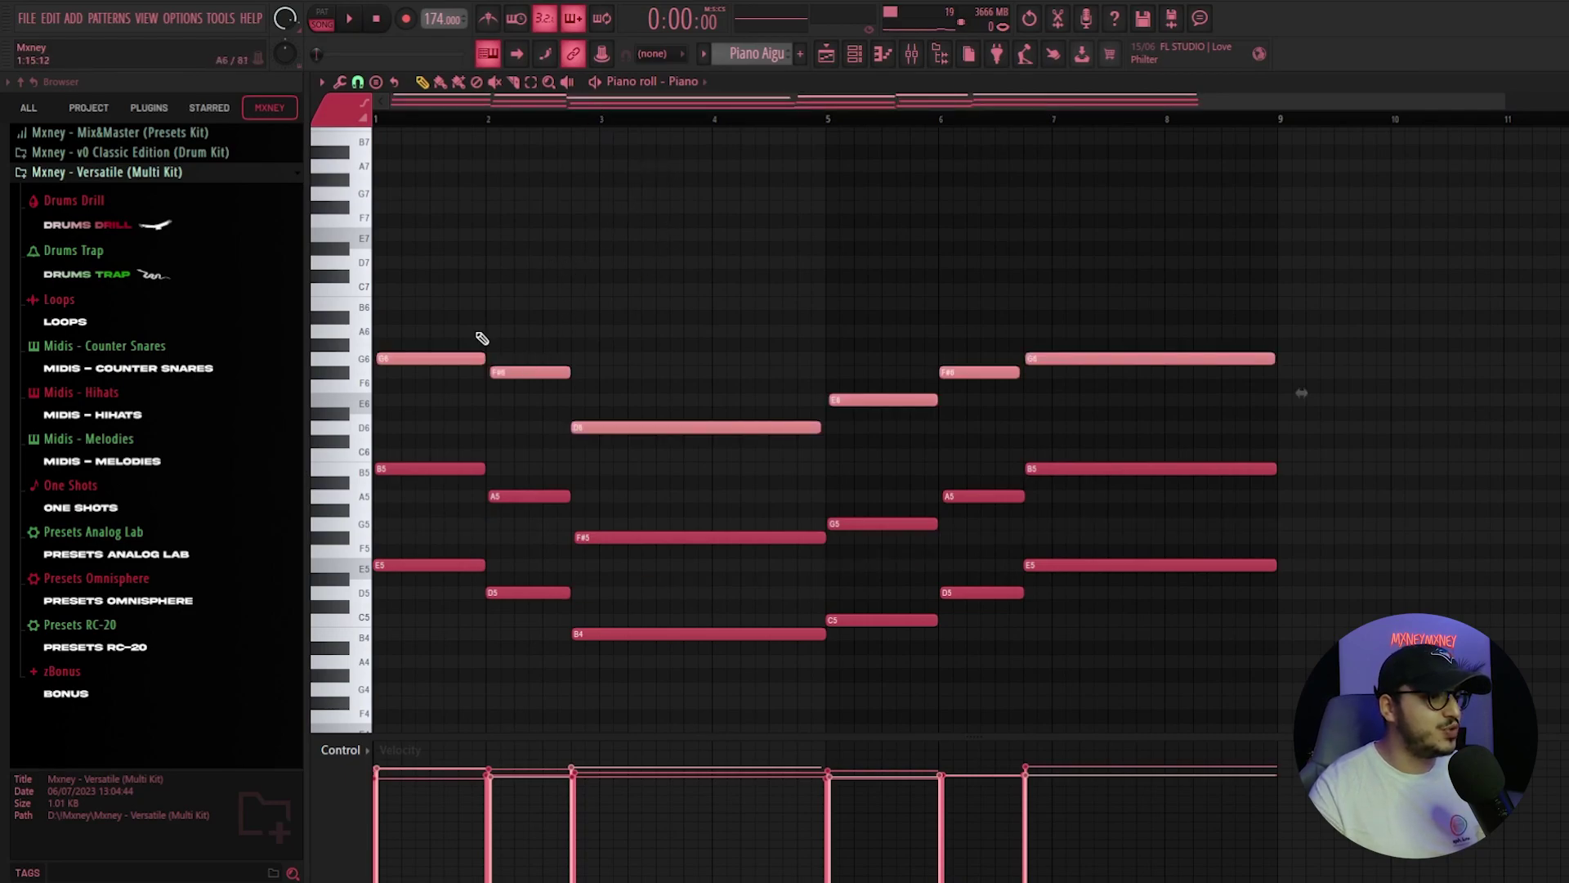
Solo track 2 in the playlist and open its PianoGrave pattern in the piano roll
scroll(488, 384, "down", 1)
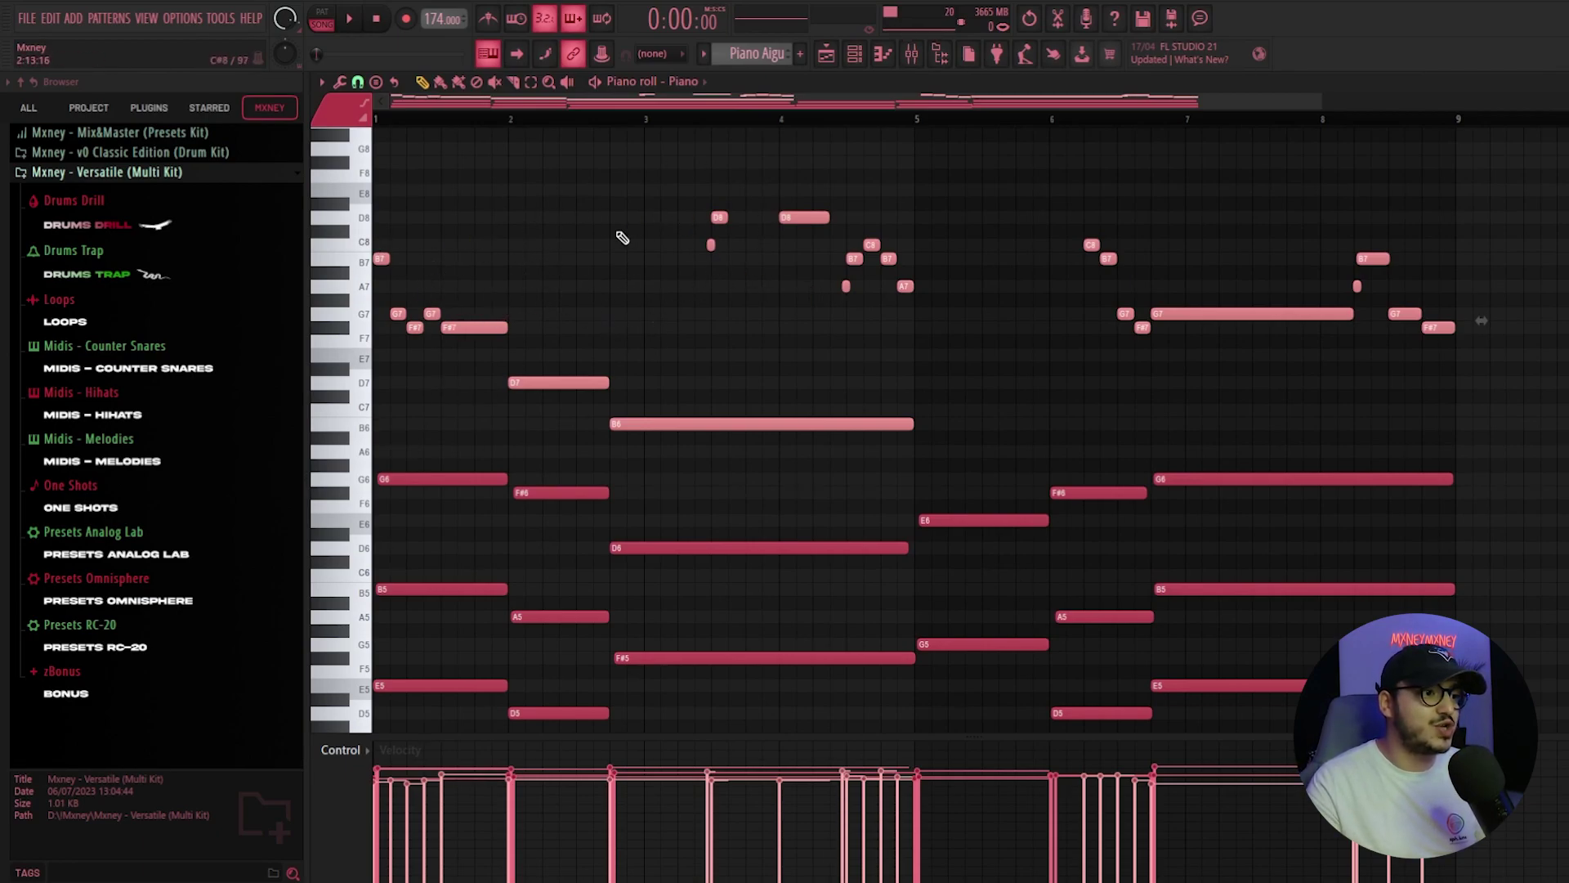
key("F5")
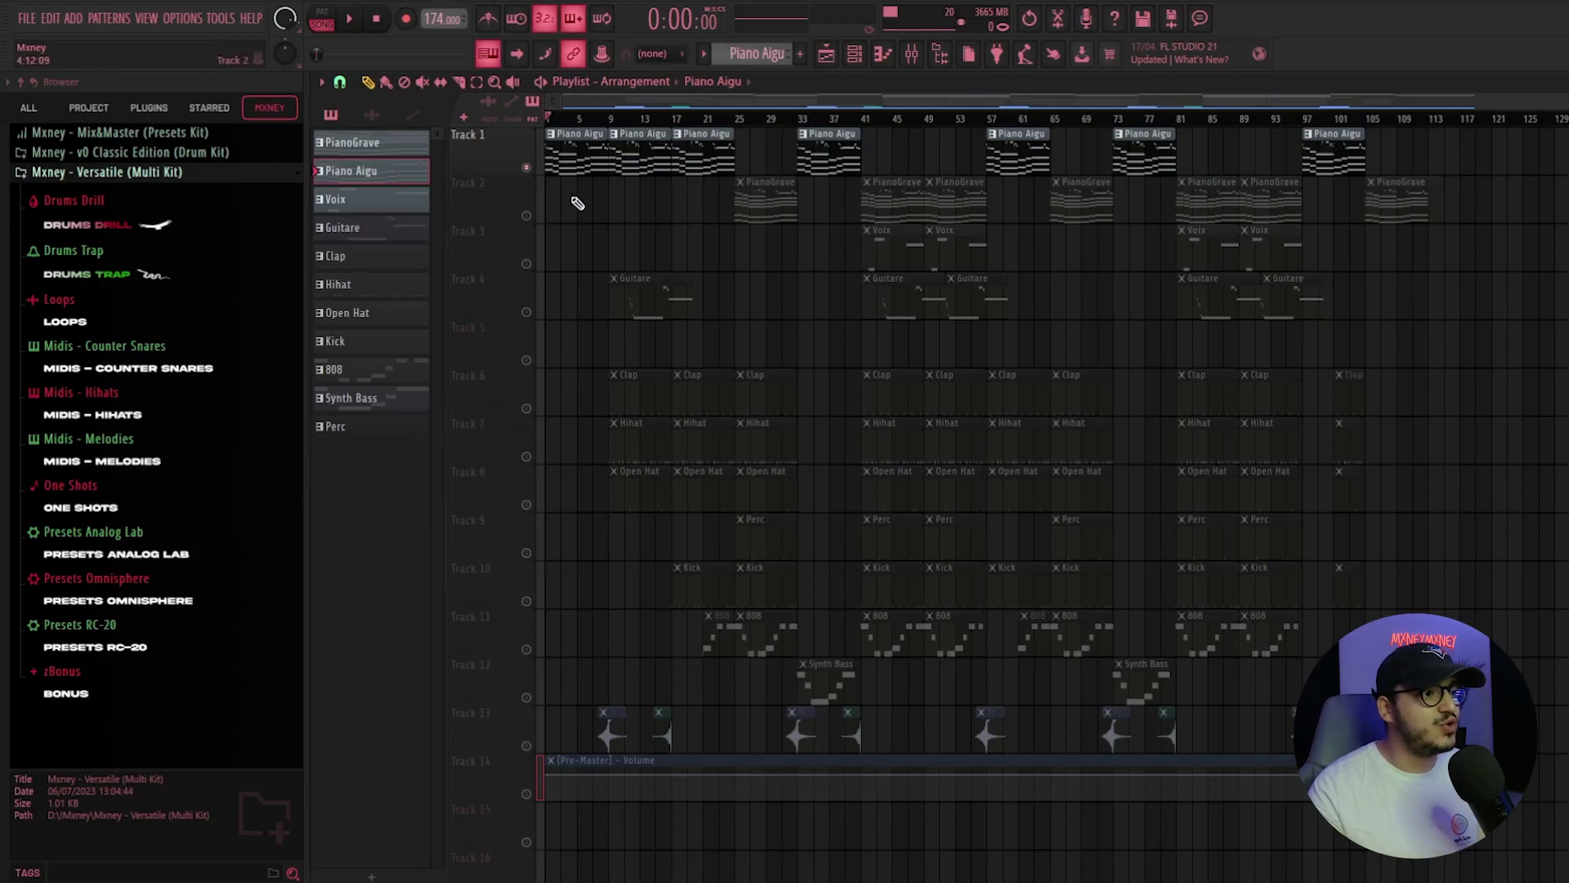
left_click(895, 216)
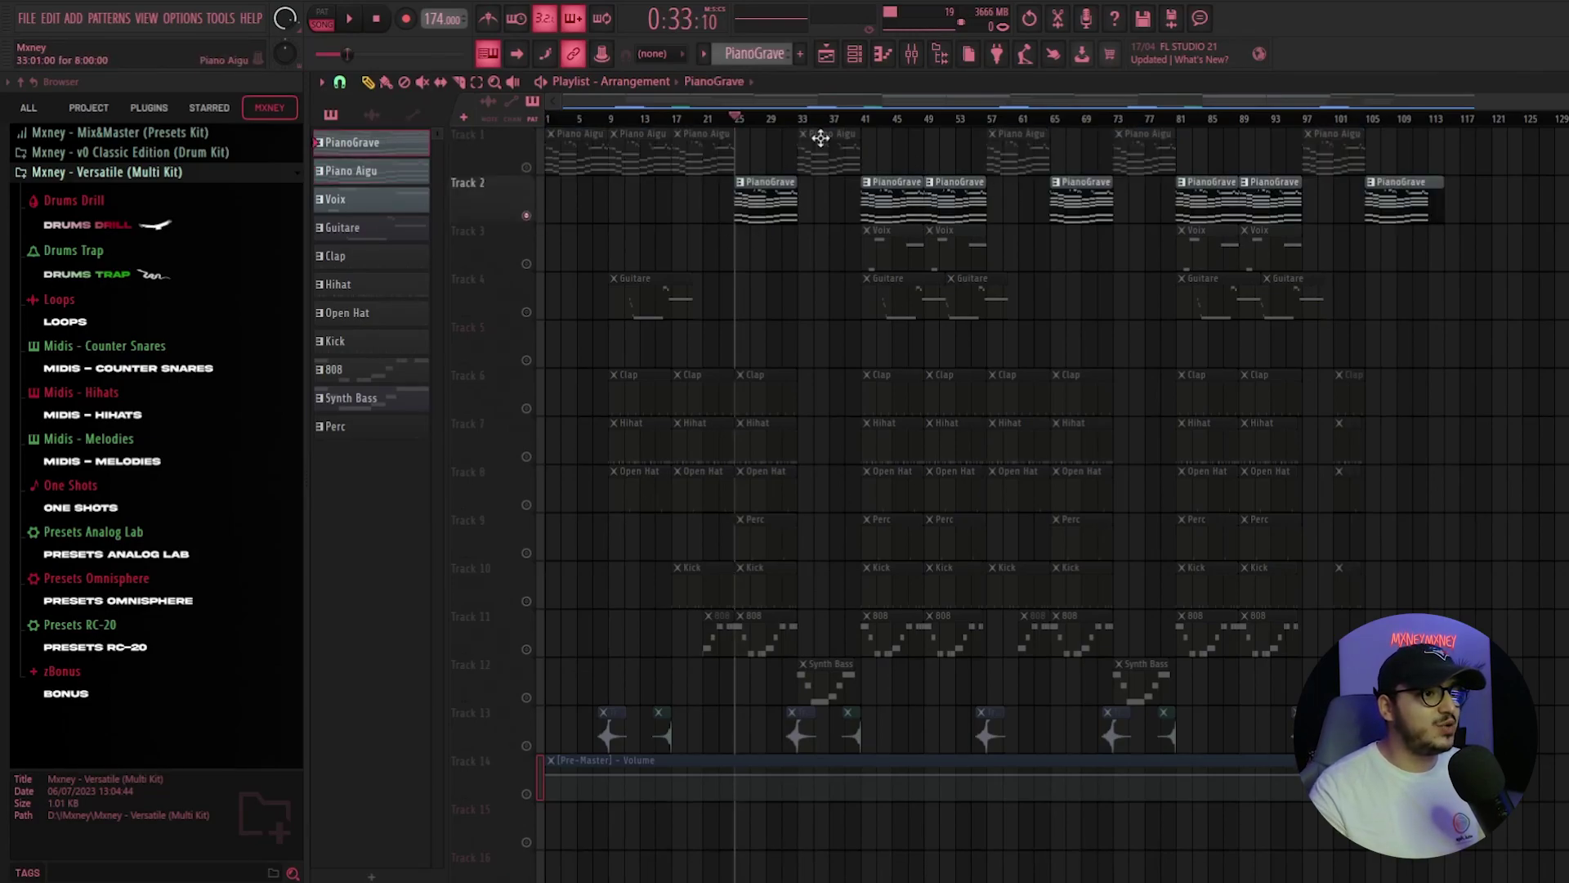
double_click(755, 200)
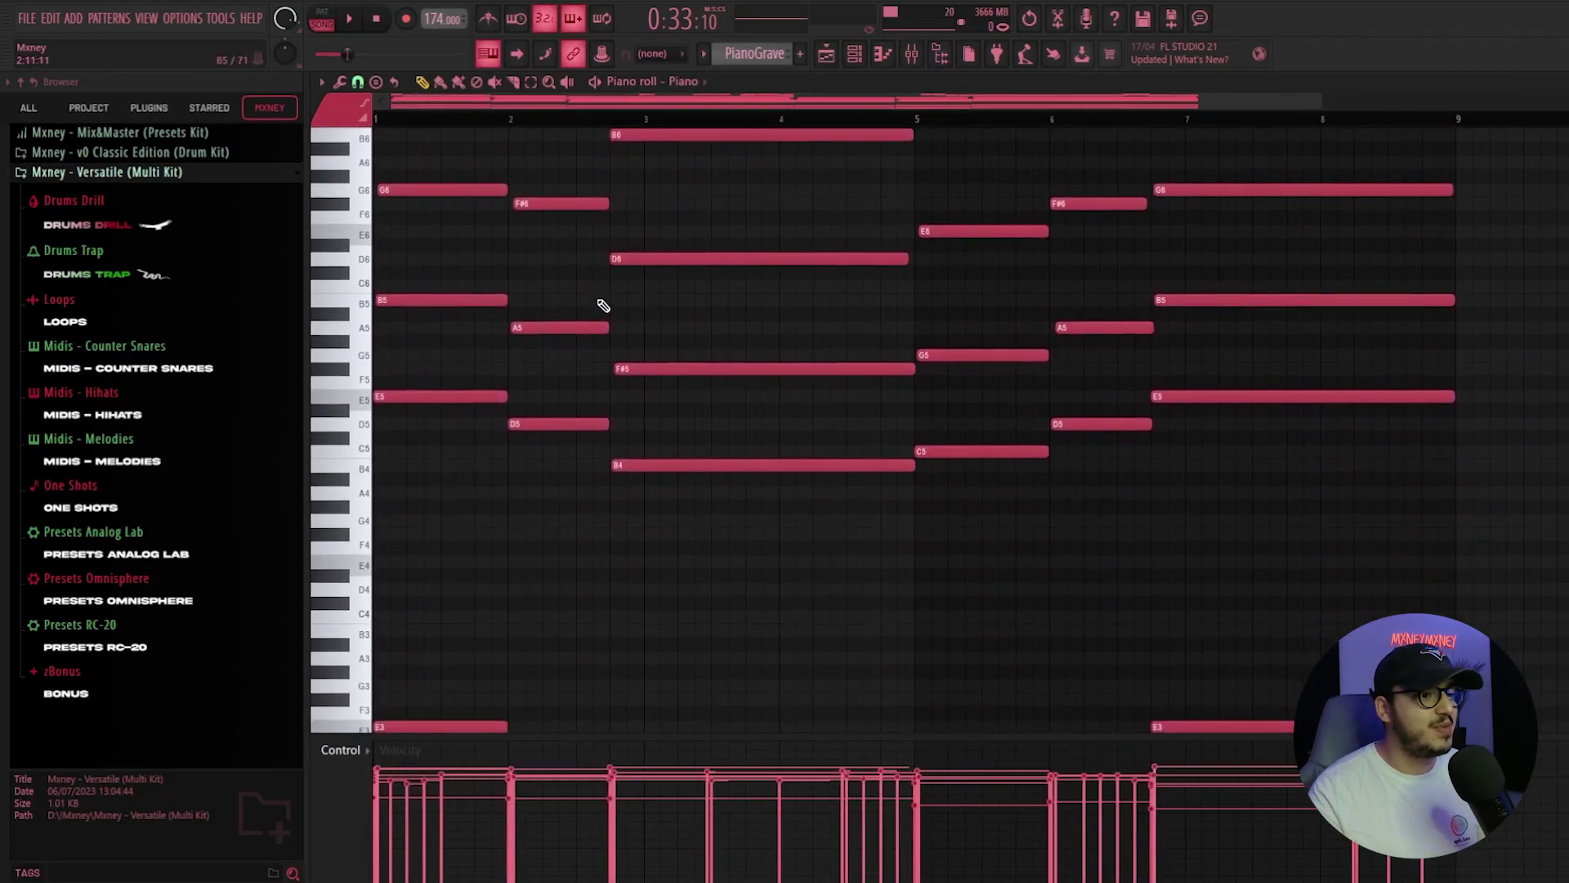
Shift the lowest note of each PianoGrave chord down three octaves and back up to its E5 starting position
left_click_drag(1277, 286, 384, 172)
key("Delete")
scroll(615, 270, "down", 2)
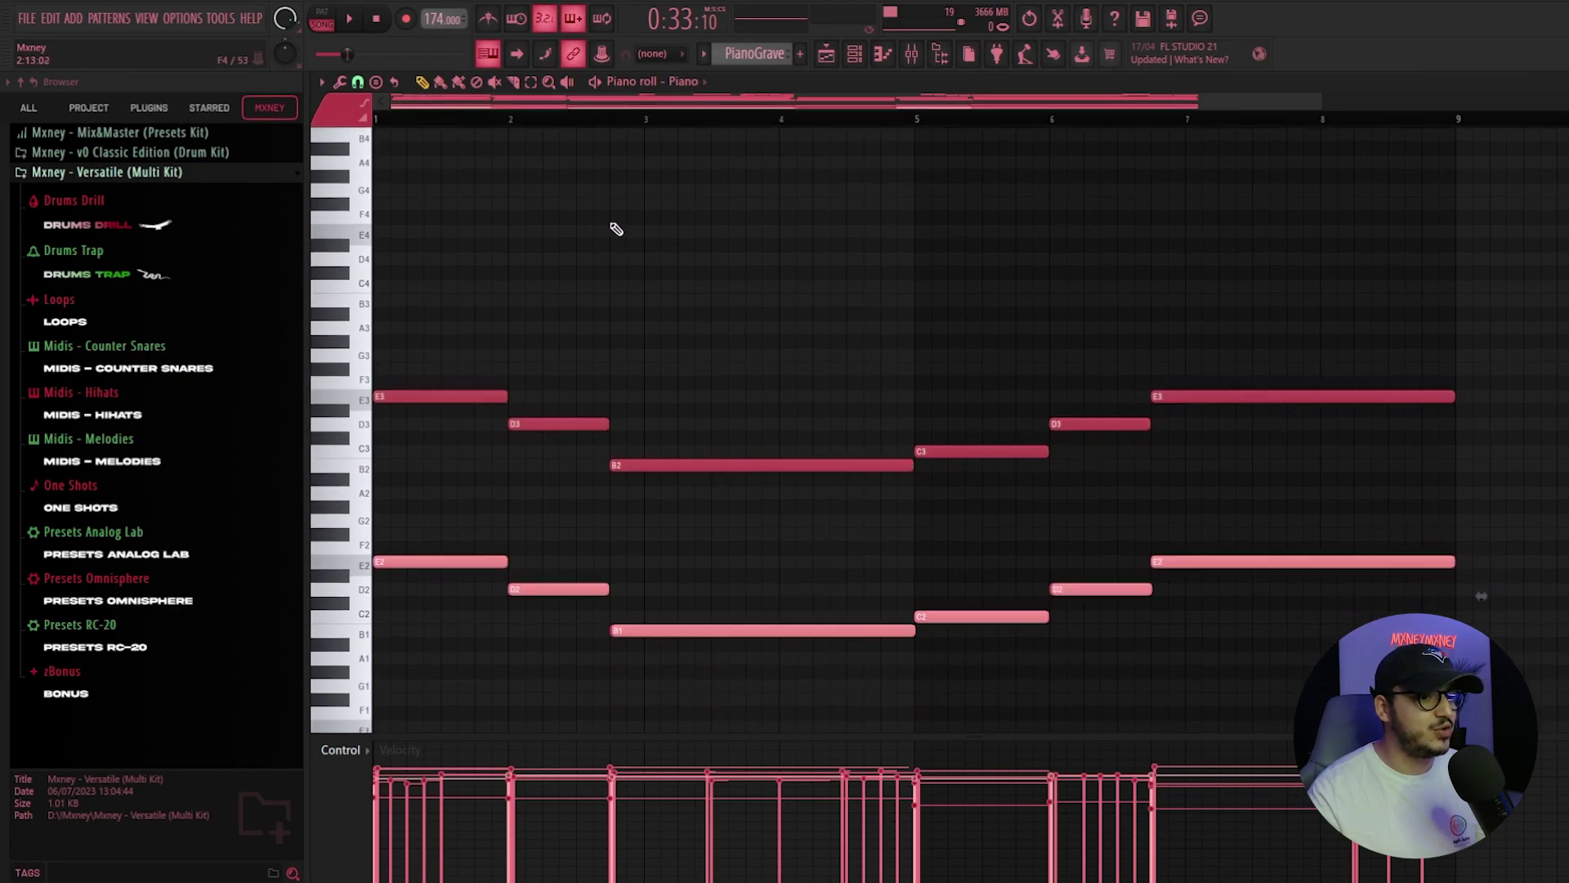
key("ctrl+Up")
key("ctrl+Up")
key("ctrl+Up")
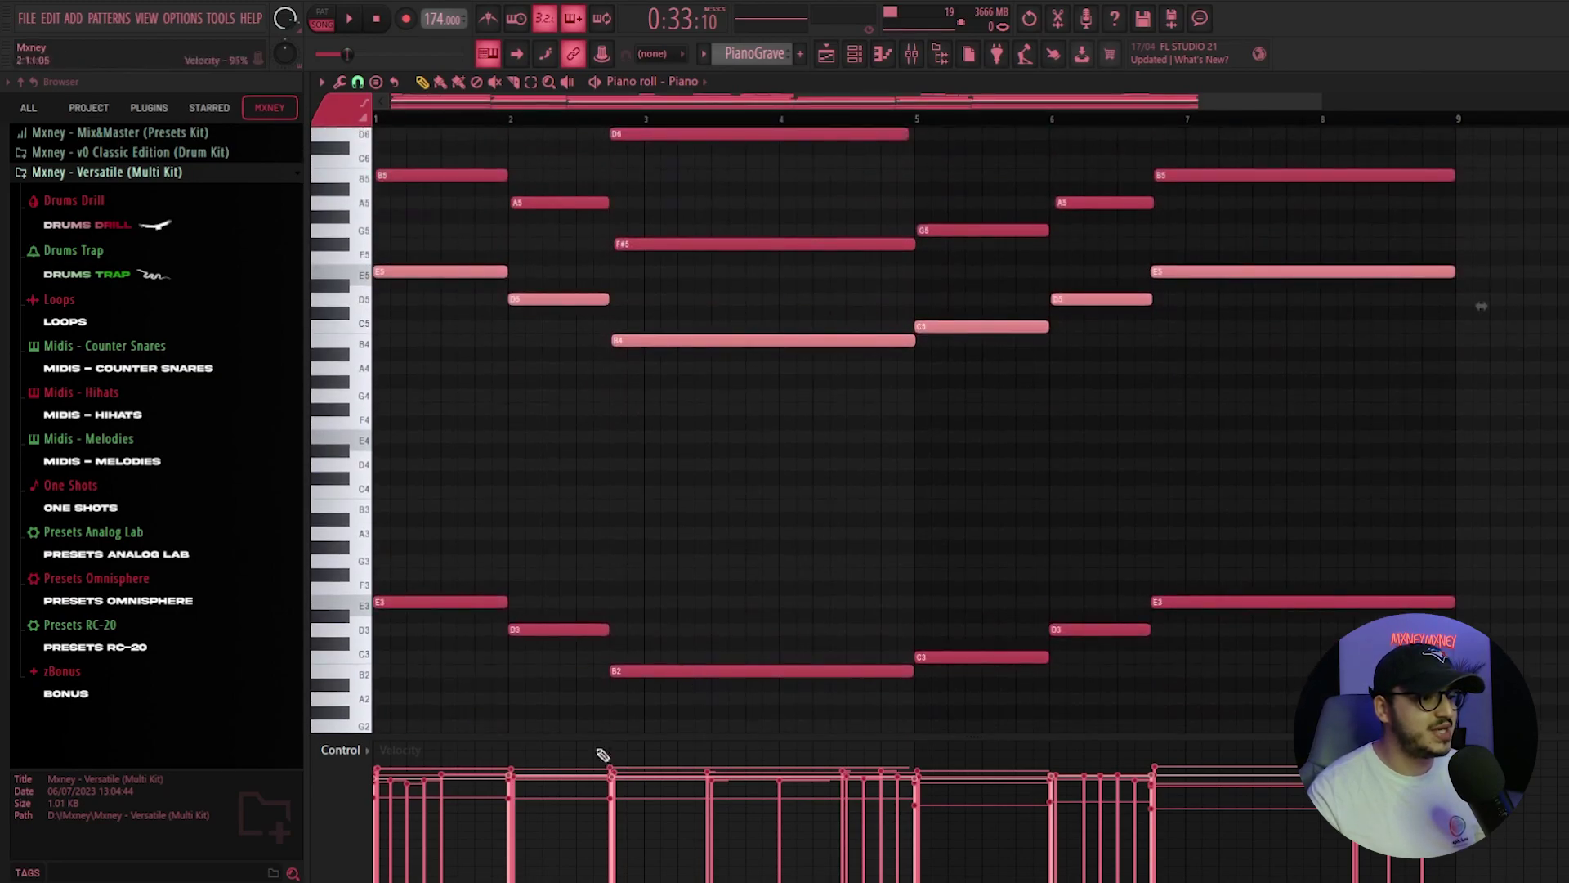
left_click(439, 85)
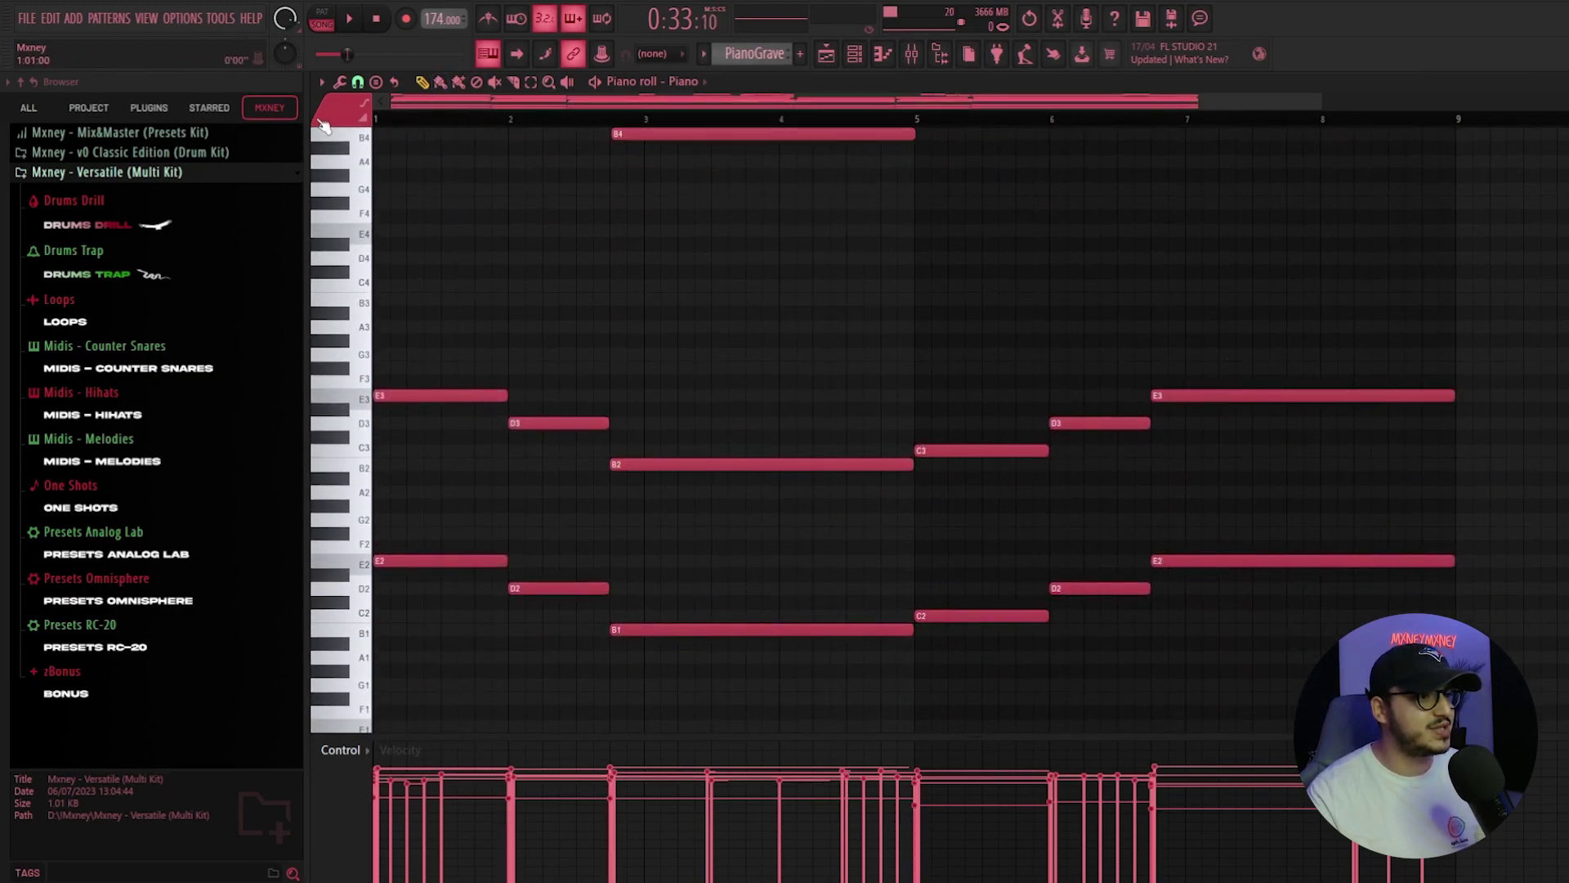
Play the PianoGrave pattern to hear the chords with the doubled bass notes
key("space")
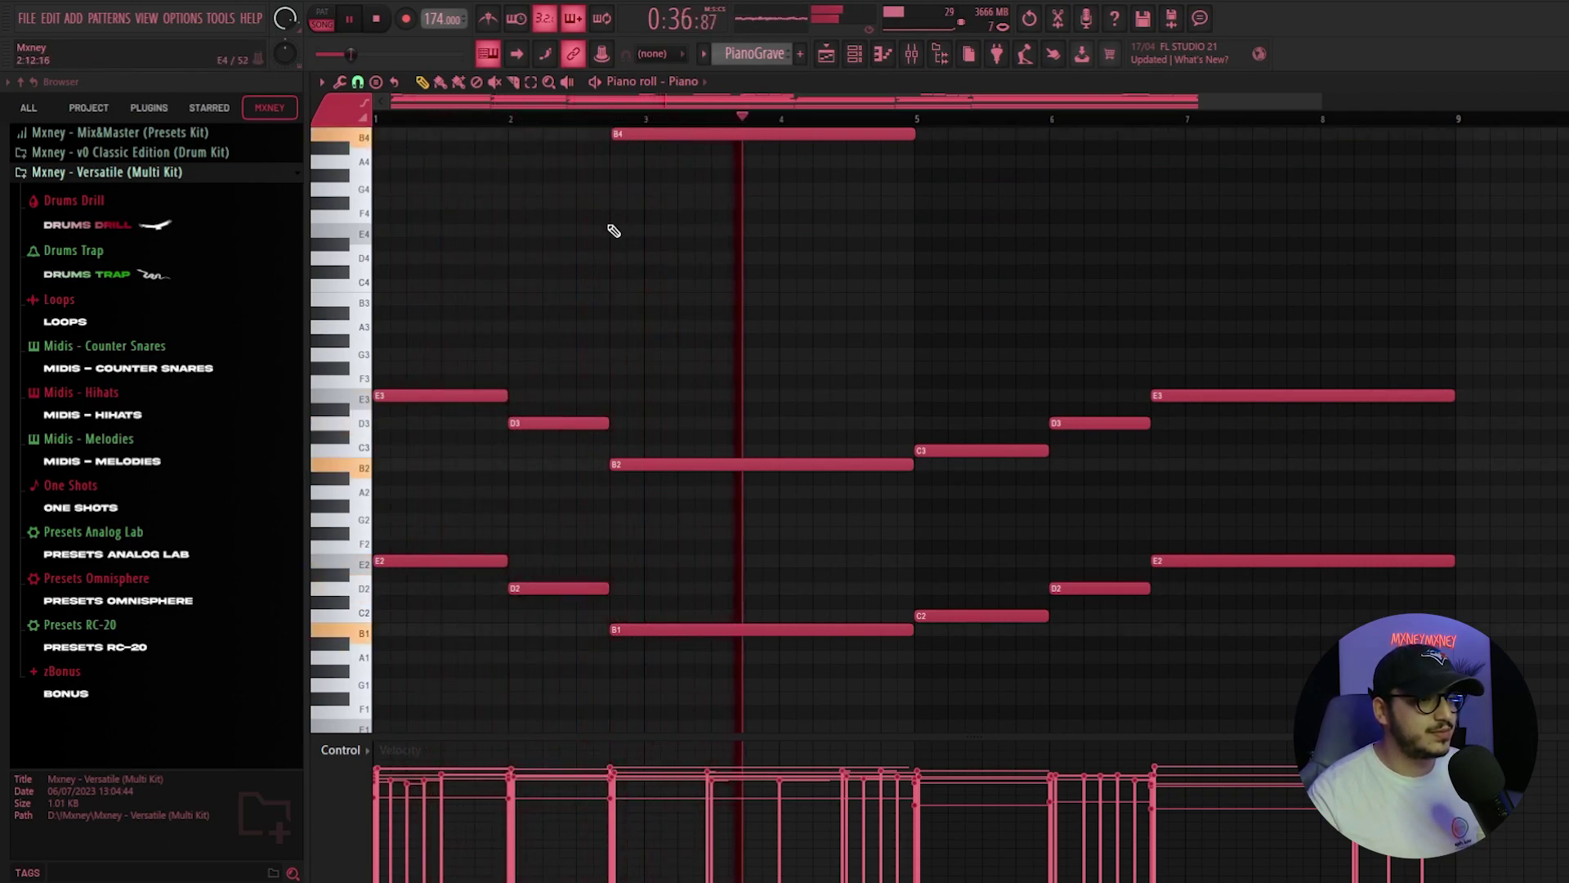
scroll(614, 231, "down", 3)
scroll(1093, 269, "down", 4)
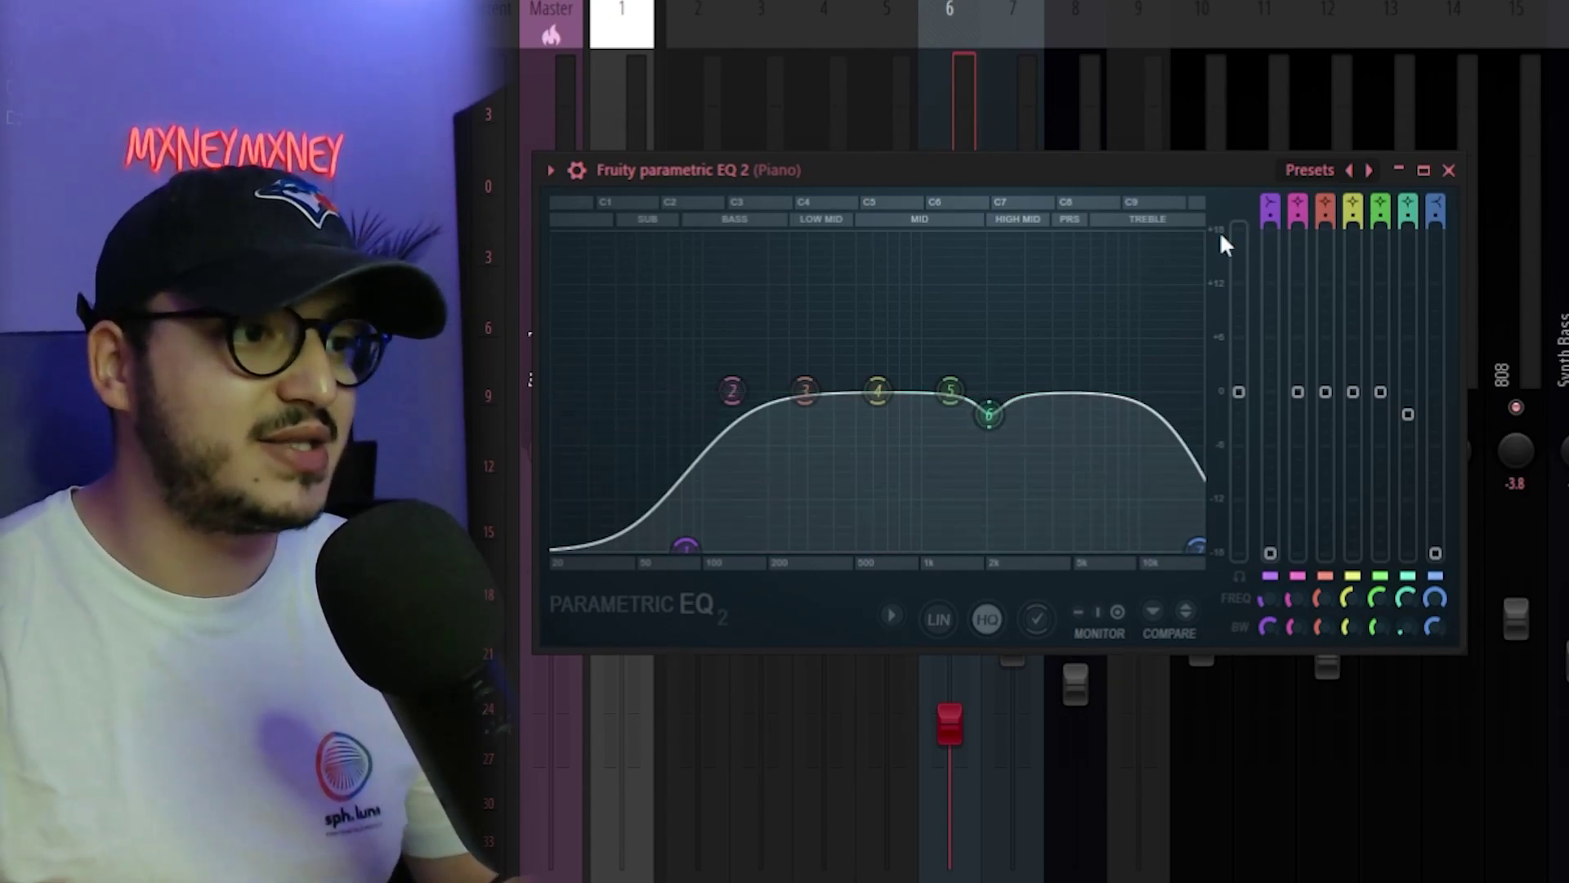
Listen to the piano through its Fruity parametric EQ 2 and review its ValhallaVintageVerb reverb settings
key("space")
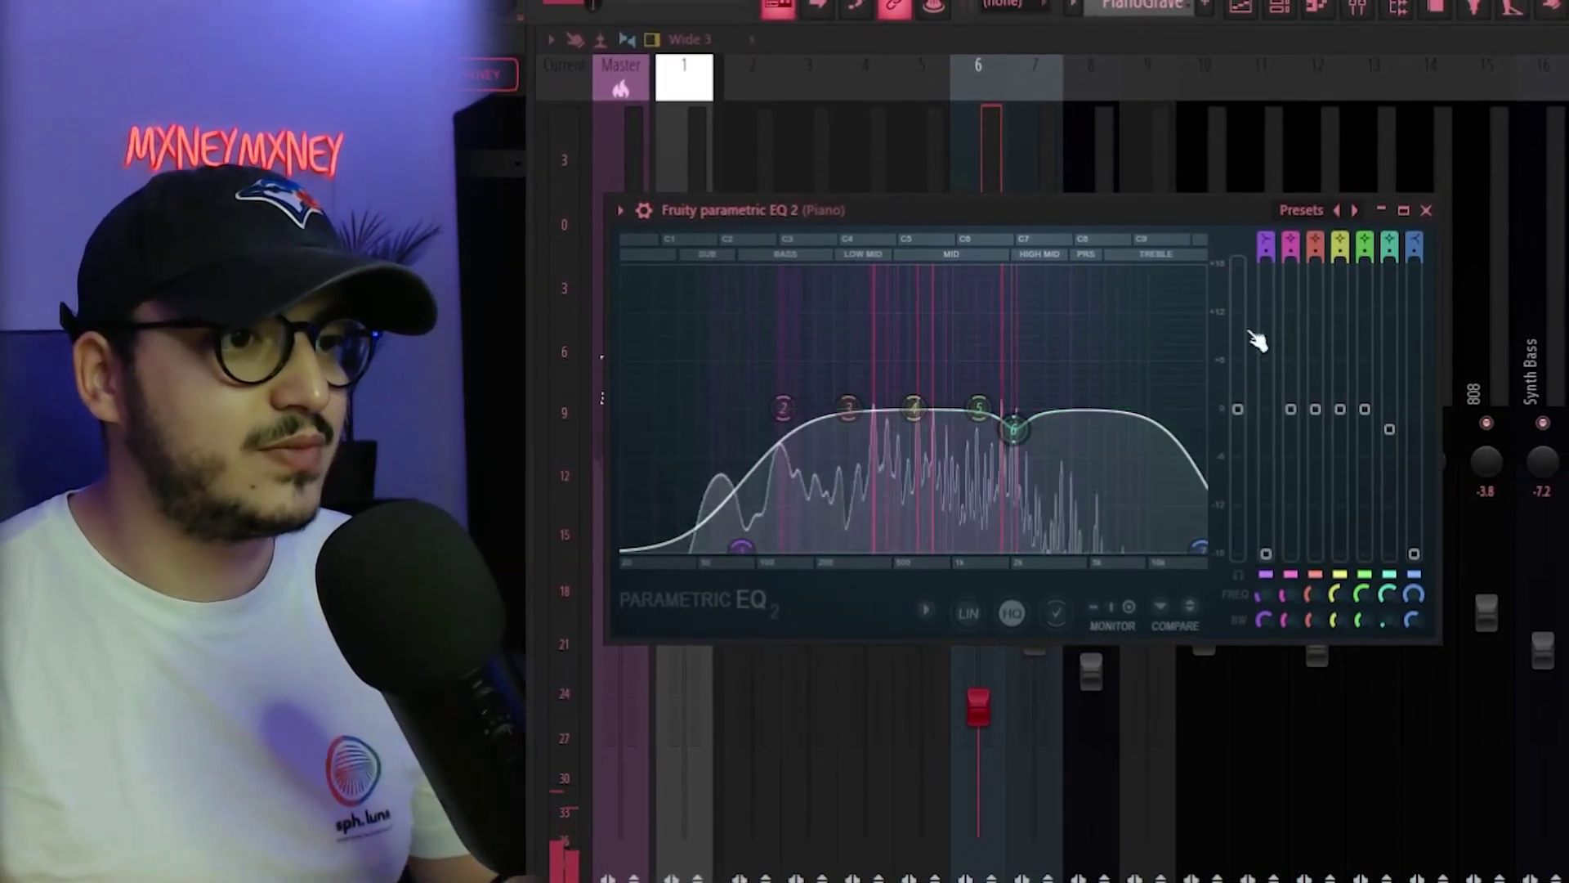
key("space")
left_click(1426, 210)
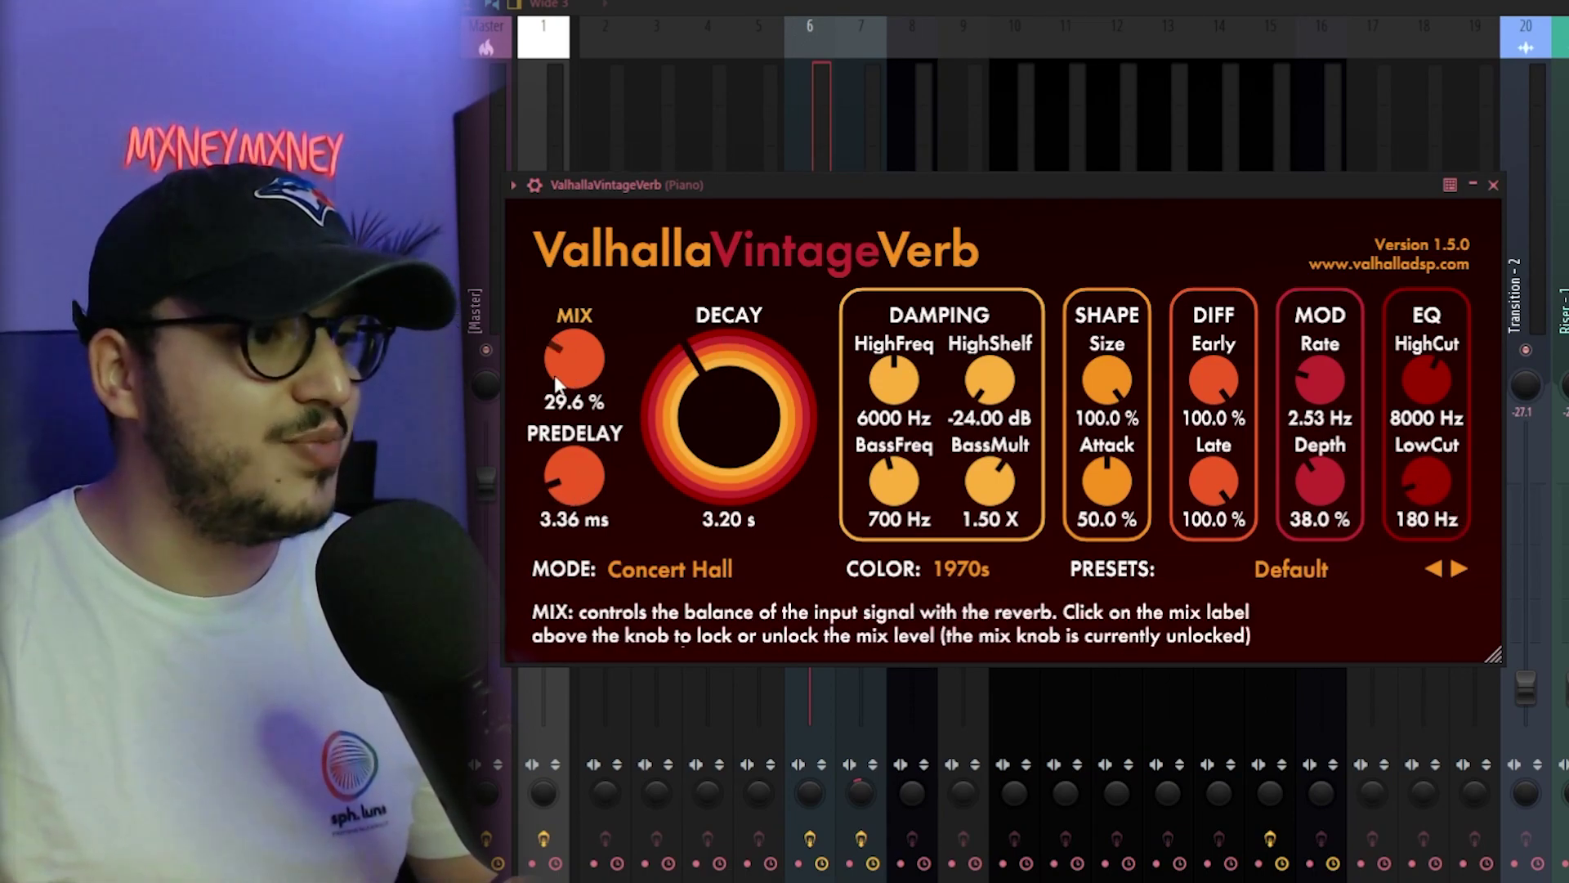
key("Escape")
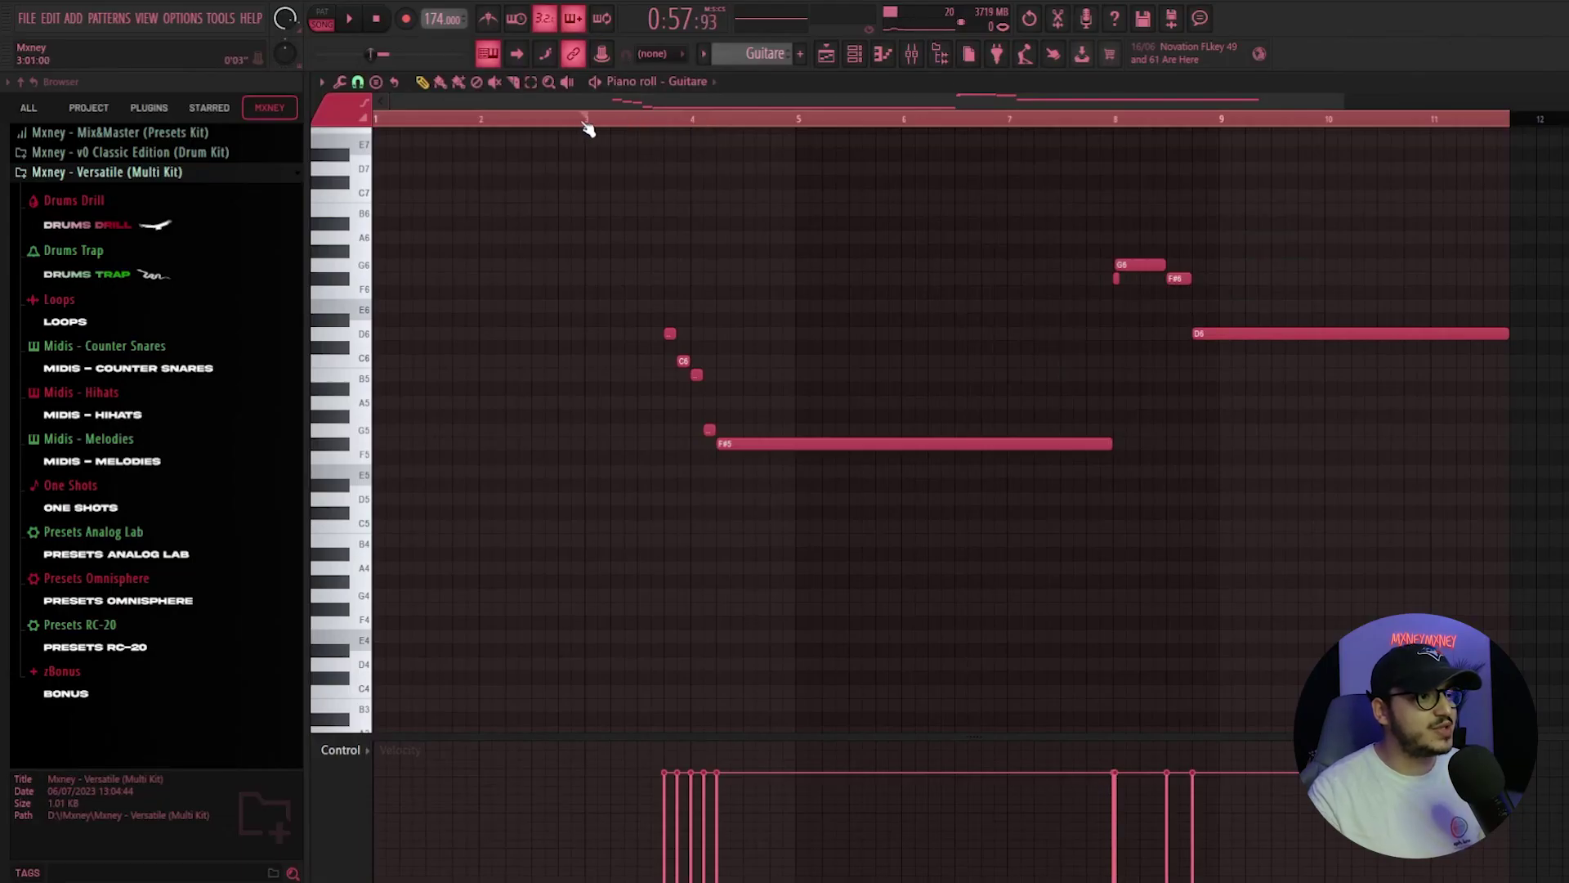
Play the Guitare and Voix patterns in the piano roll to hear their melodies
key("space")
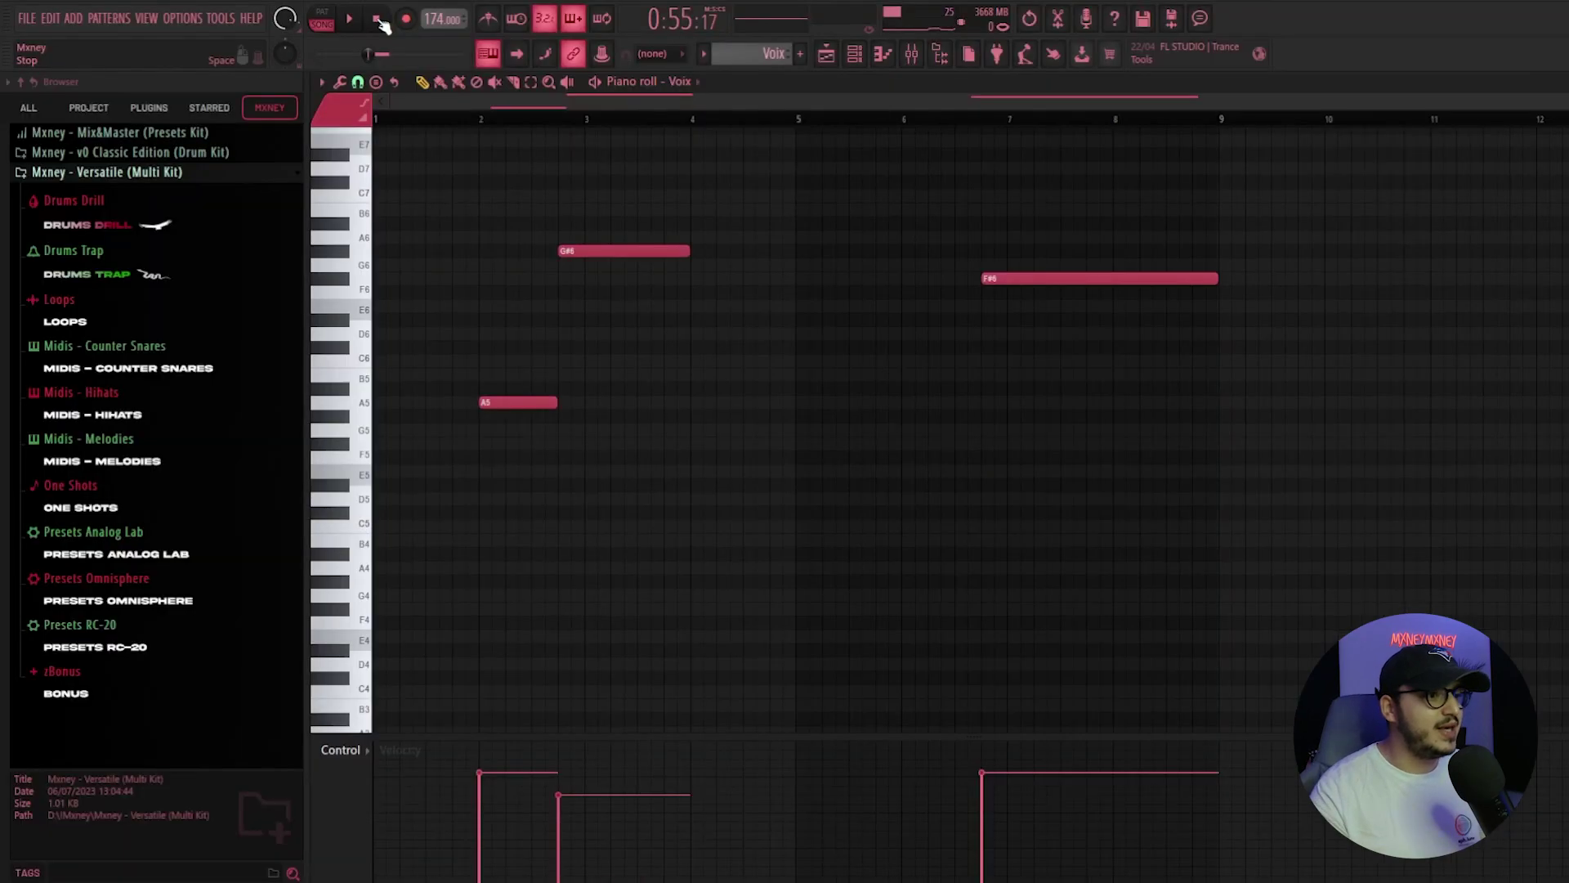
key("space")
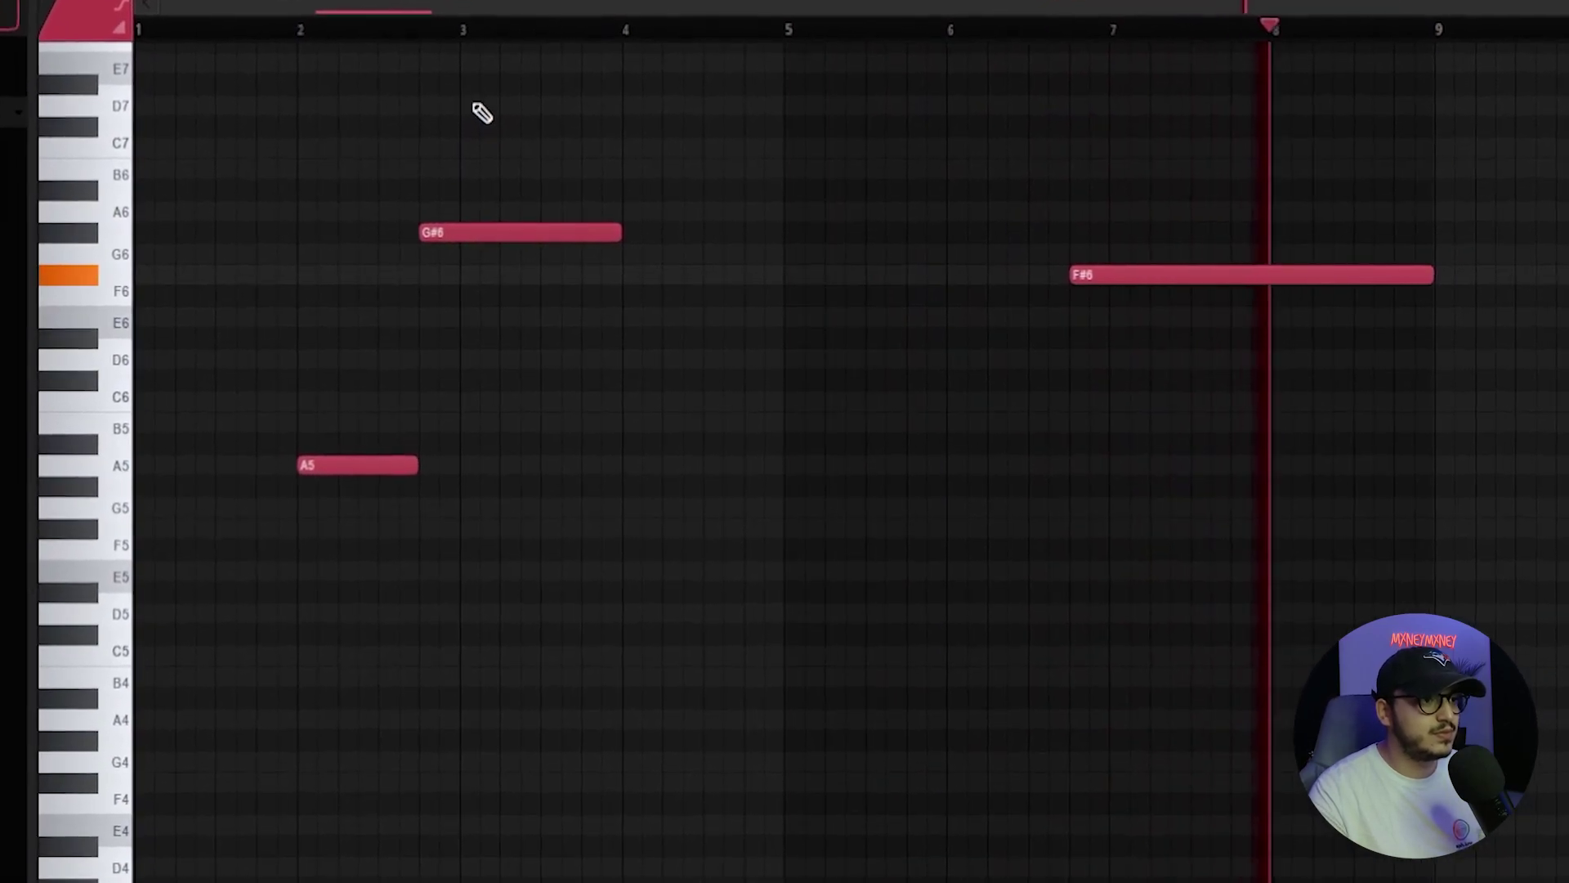
key("space")
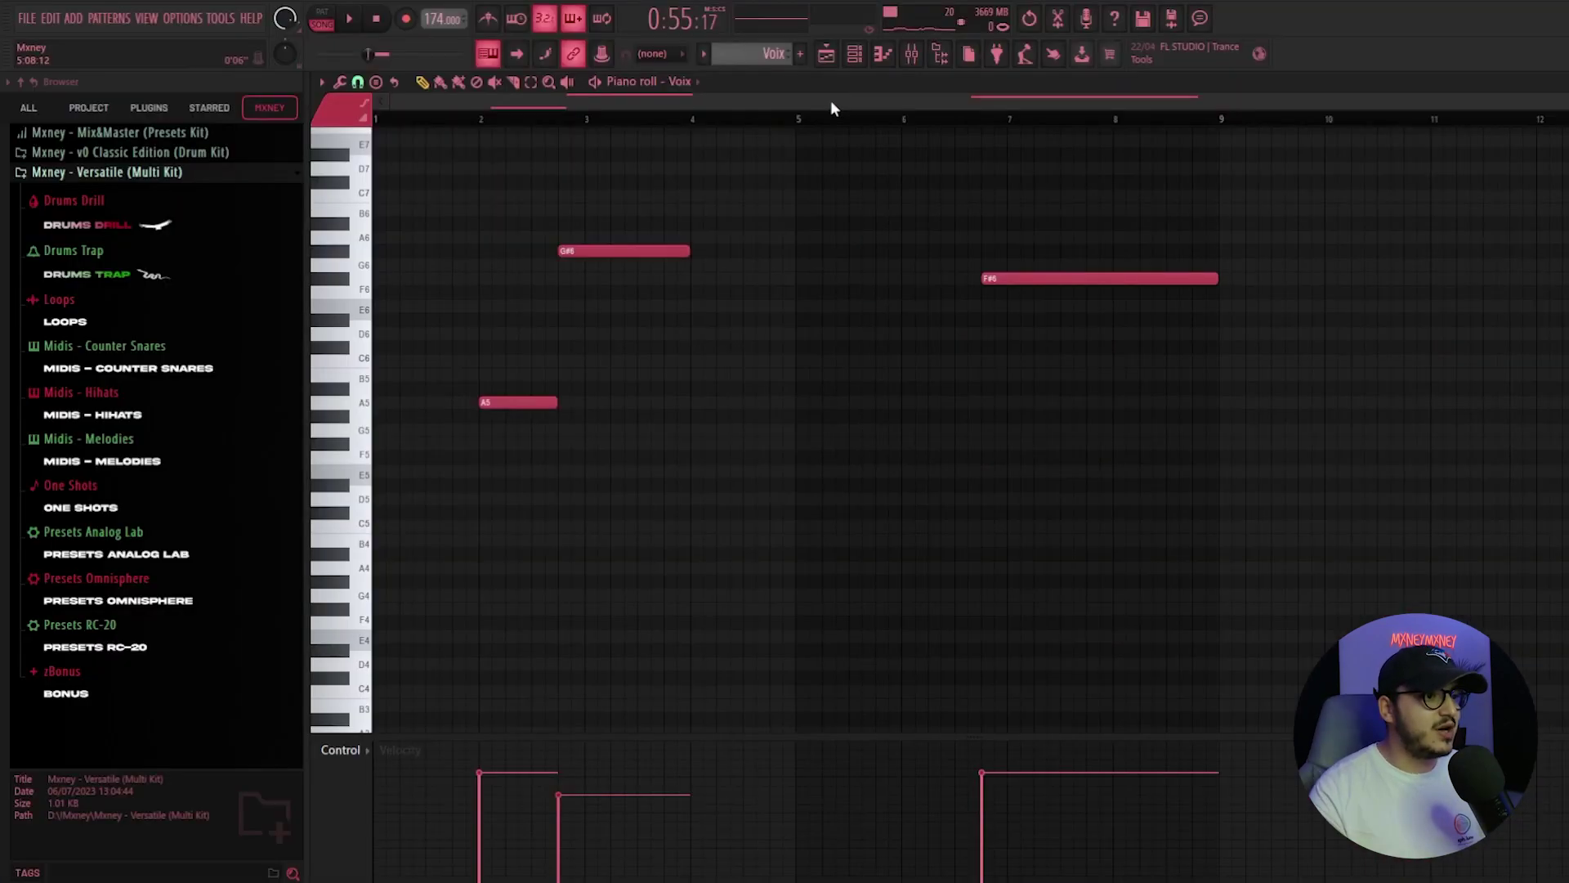
Inspect the Voix channel's Kontakt Vocalise instrument and its effects chain in the mixer
left_click(855, 56)
left_click(1034, 322)
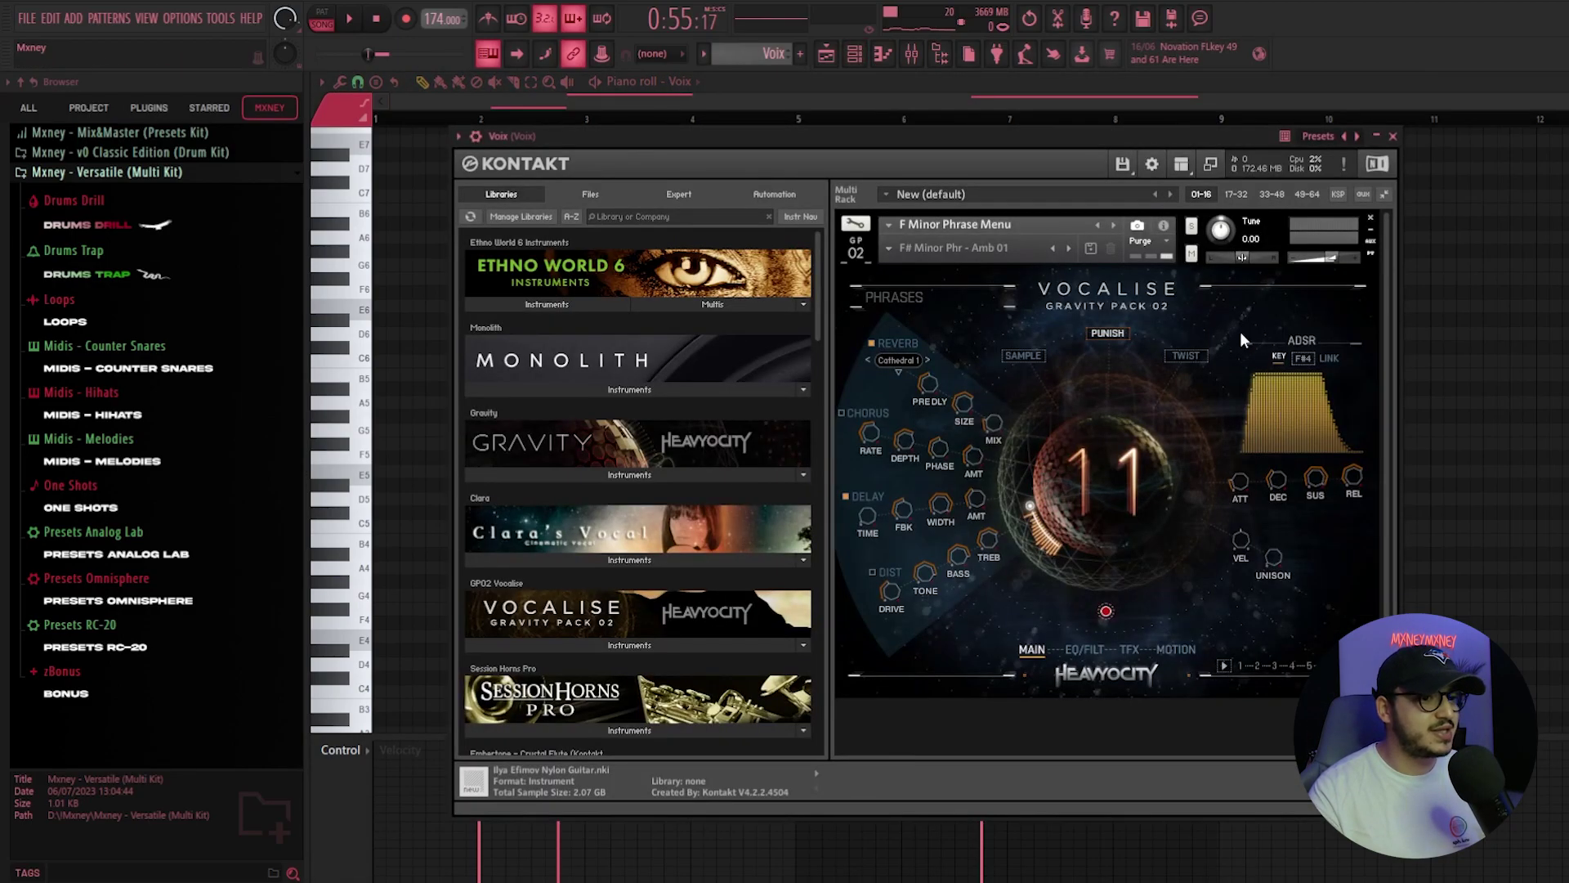
key("Escape")
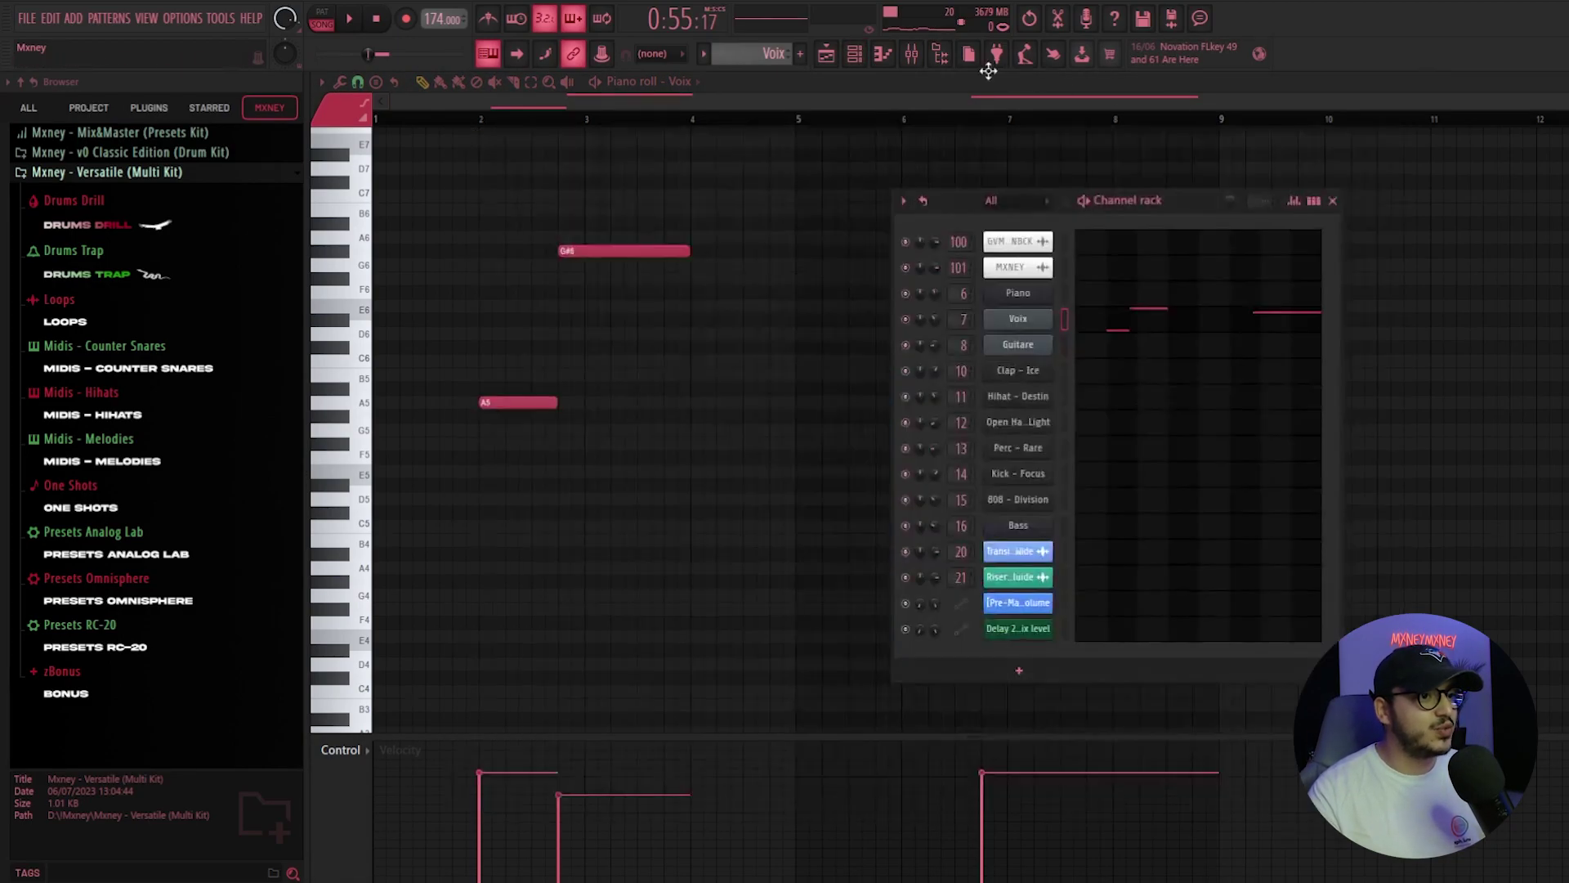
left_click(922, 54)
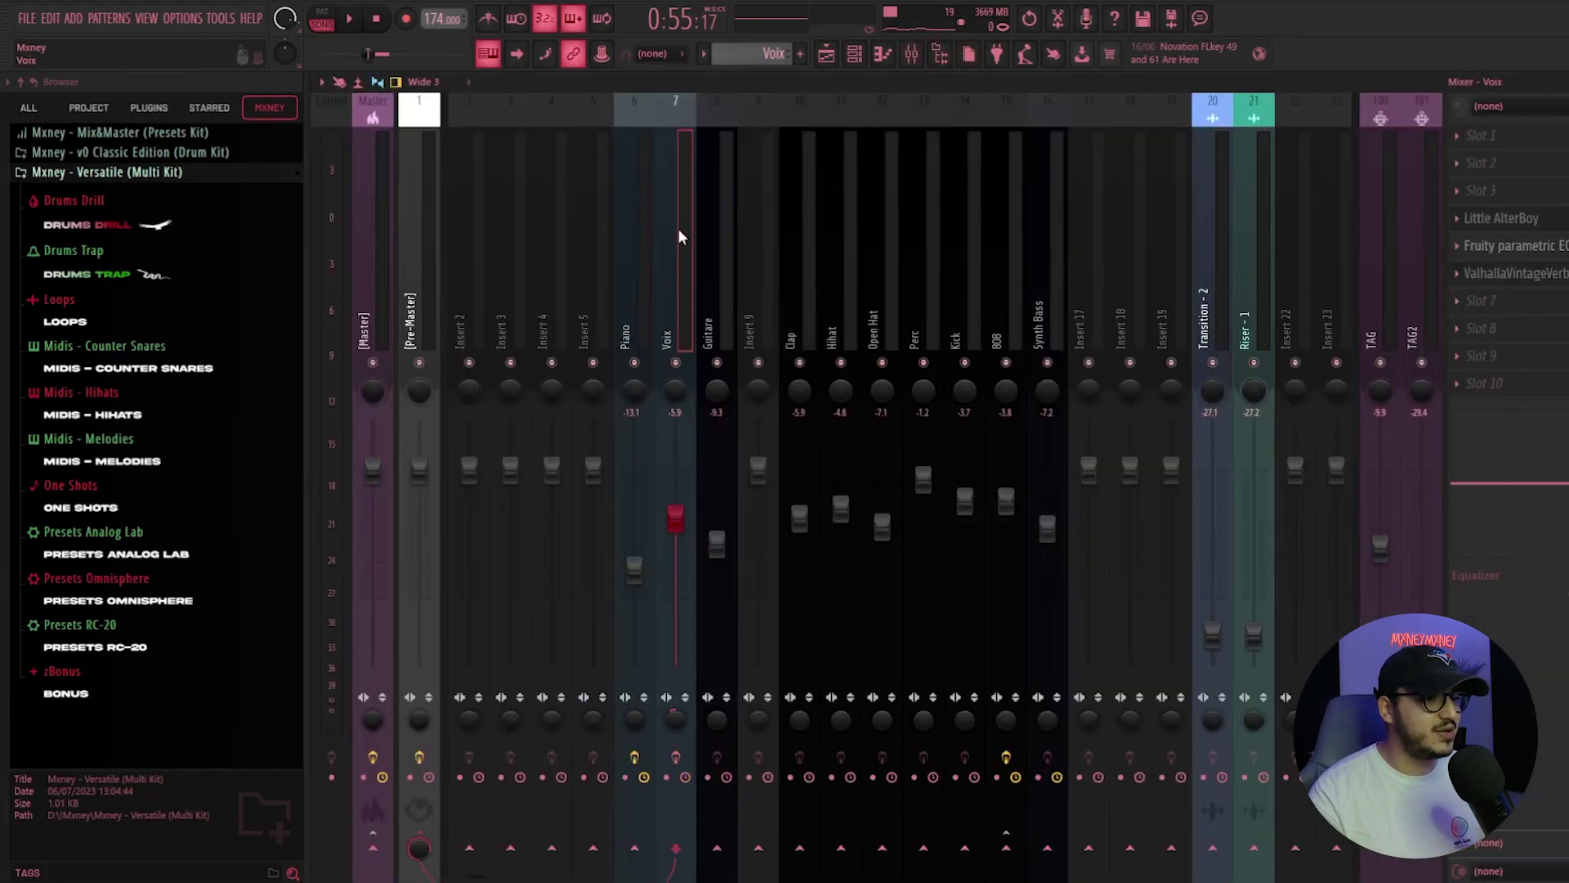
Play the PianoGrave, Voix and Guitare parts together in the playlist
key("space")
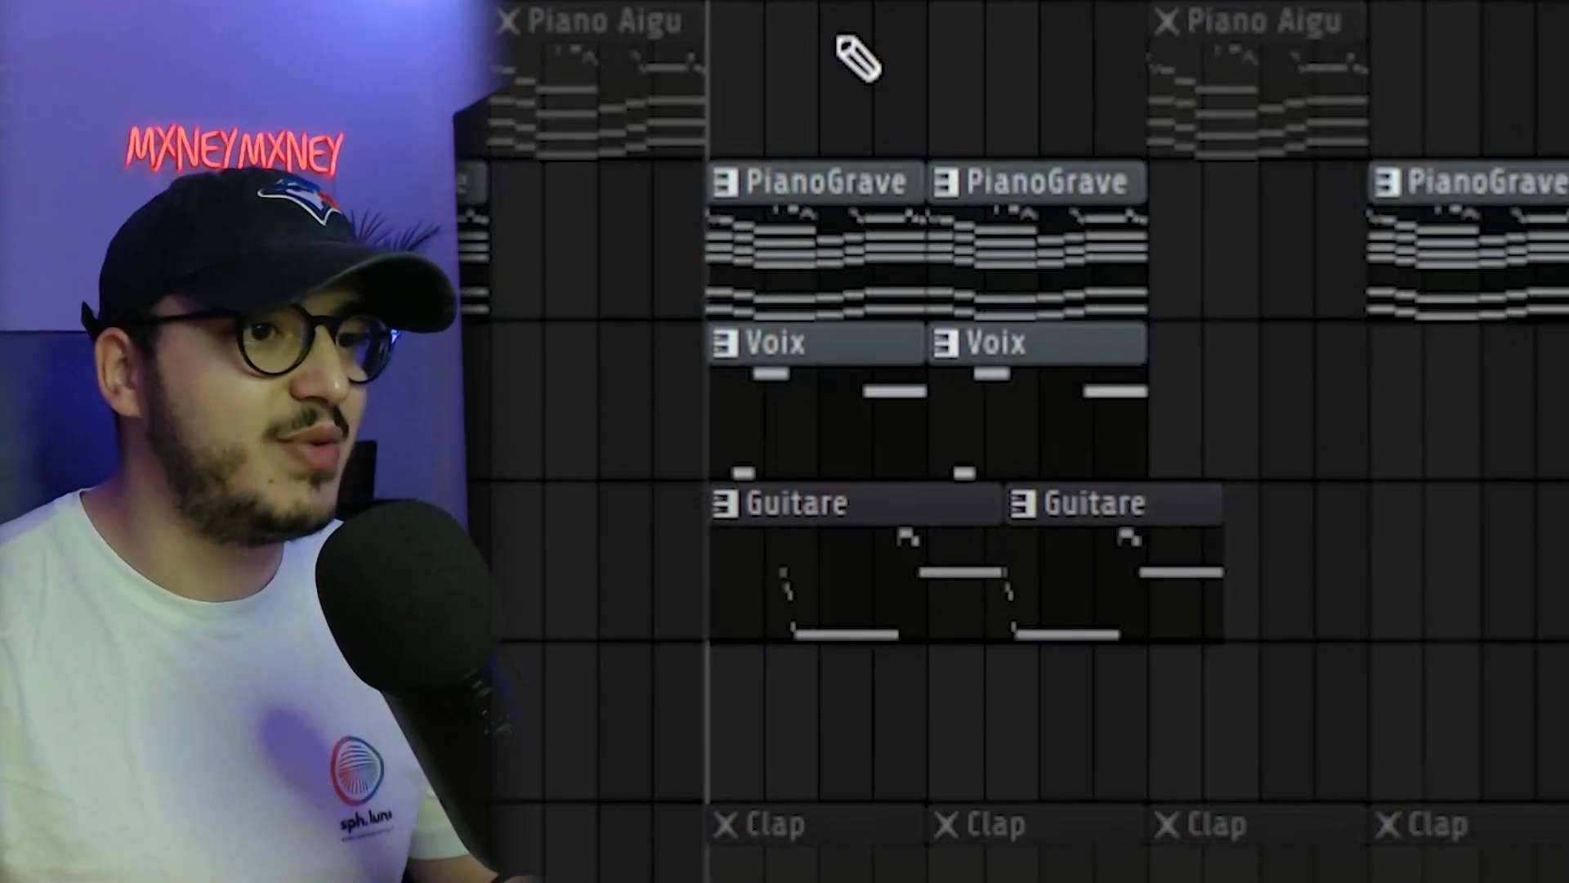
key("space")
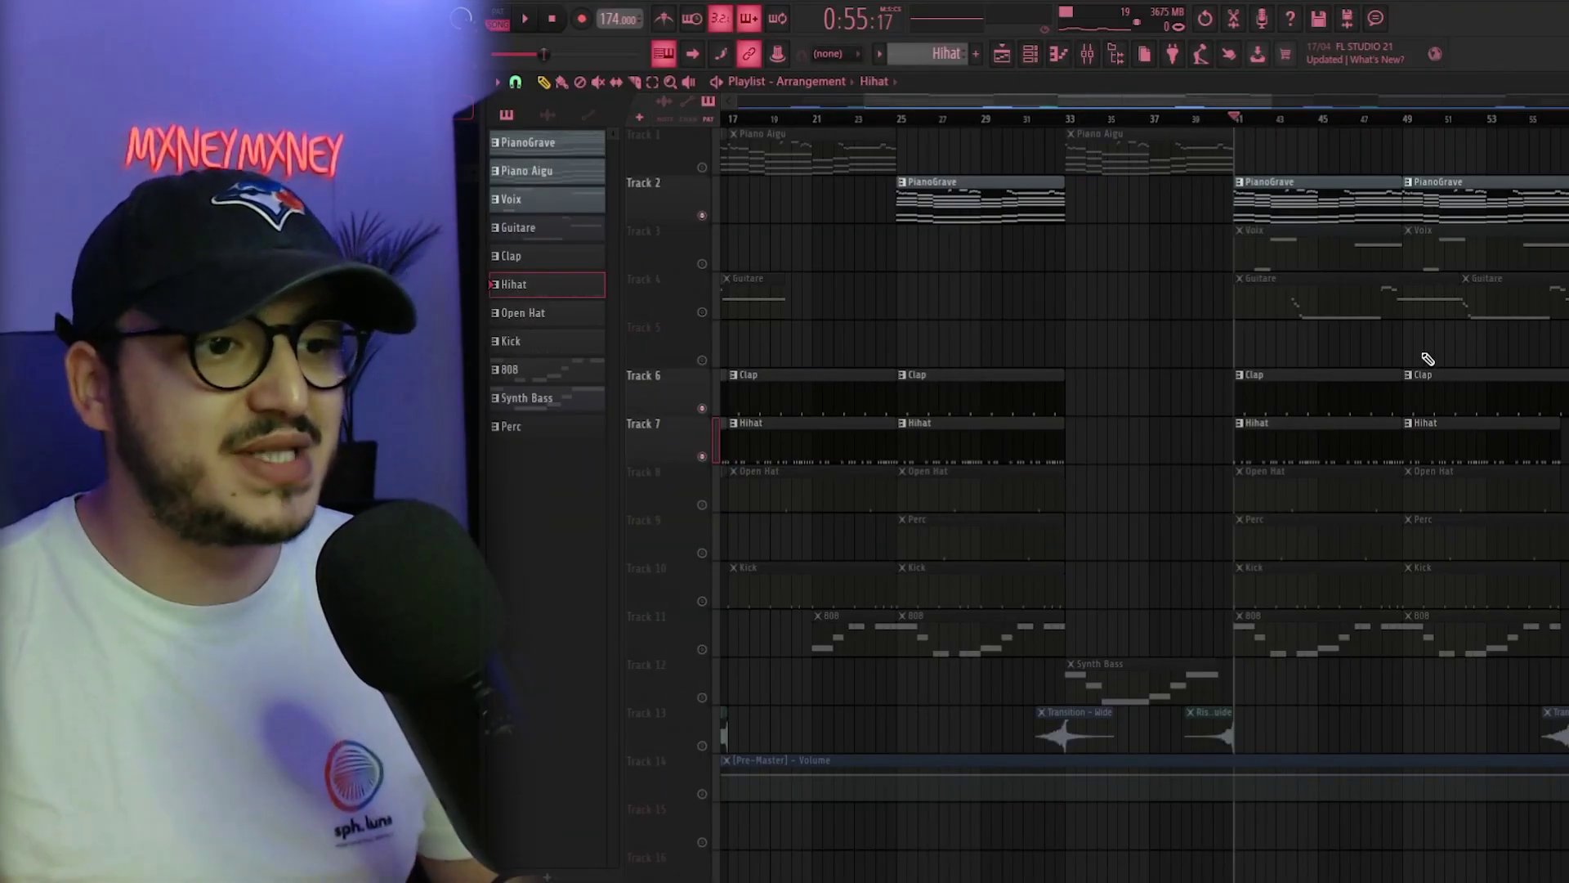
Examine the Clap and Hihat patterns in the piano roll and play the drums over the piano
double_click(1426, 377)
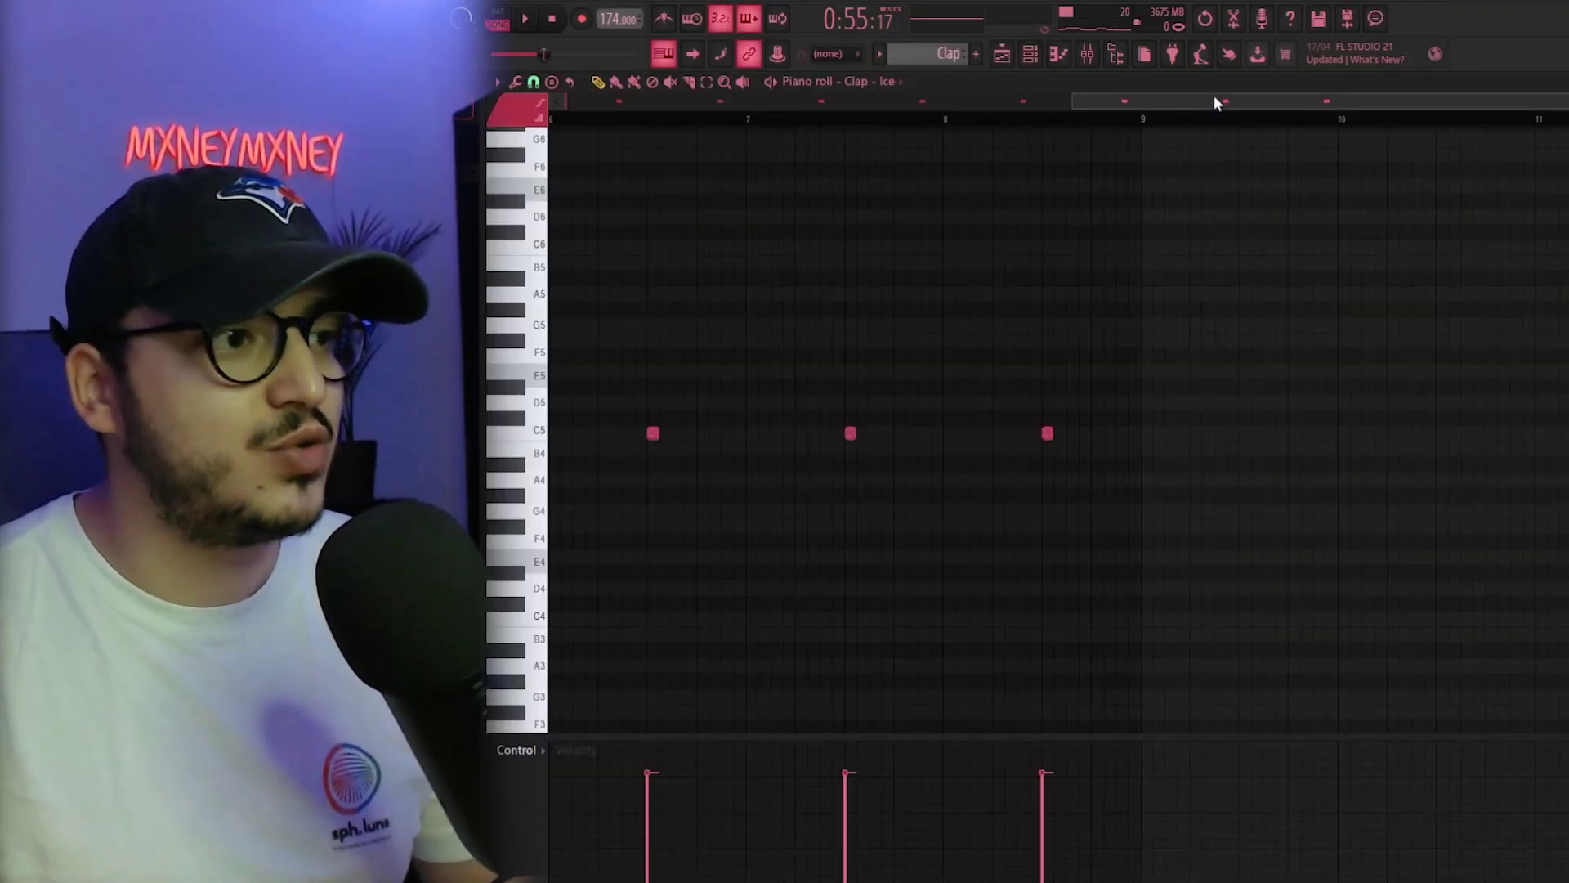
key("F7")
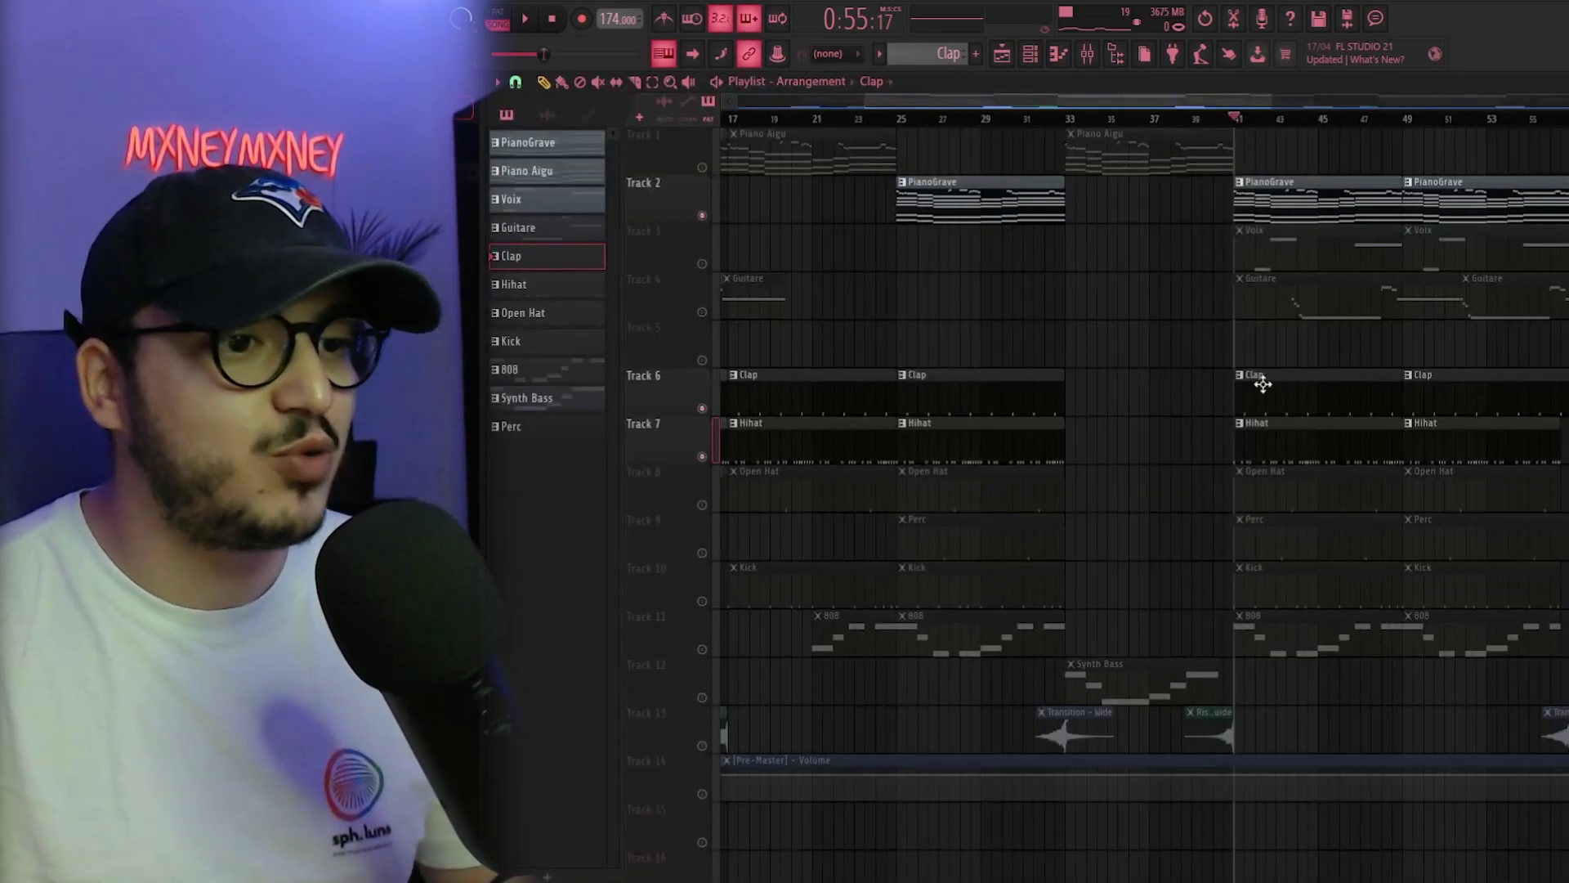
double_click(1344, 428)
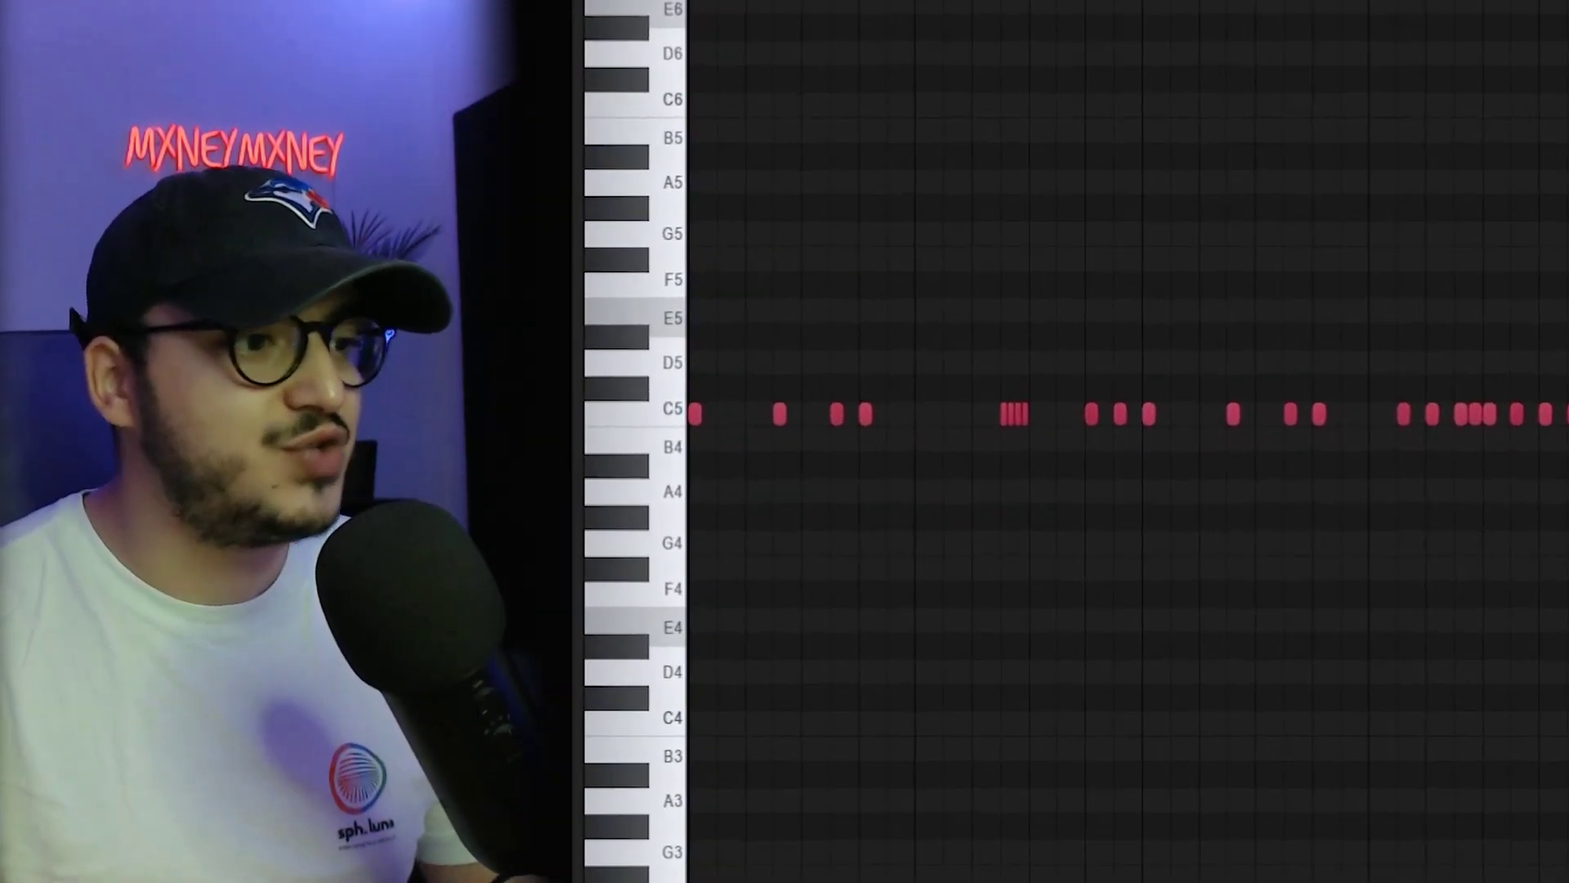
key("space")
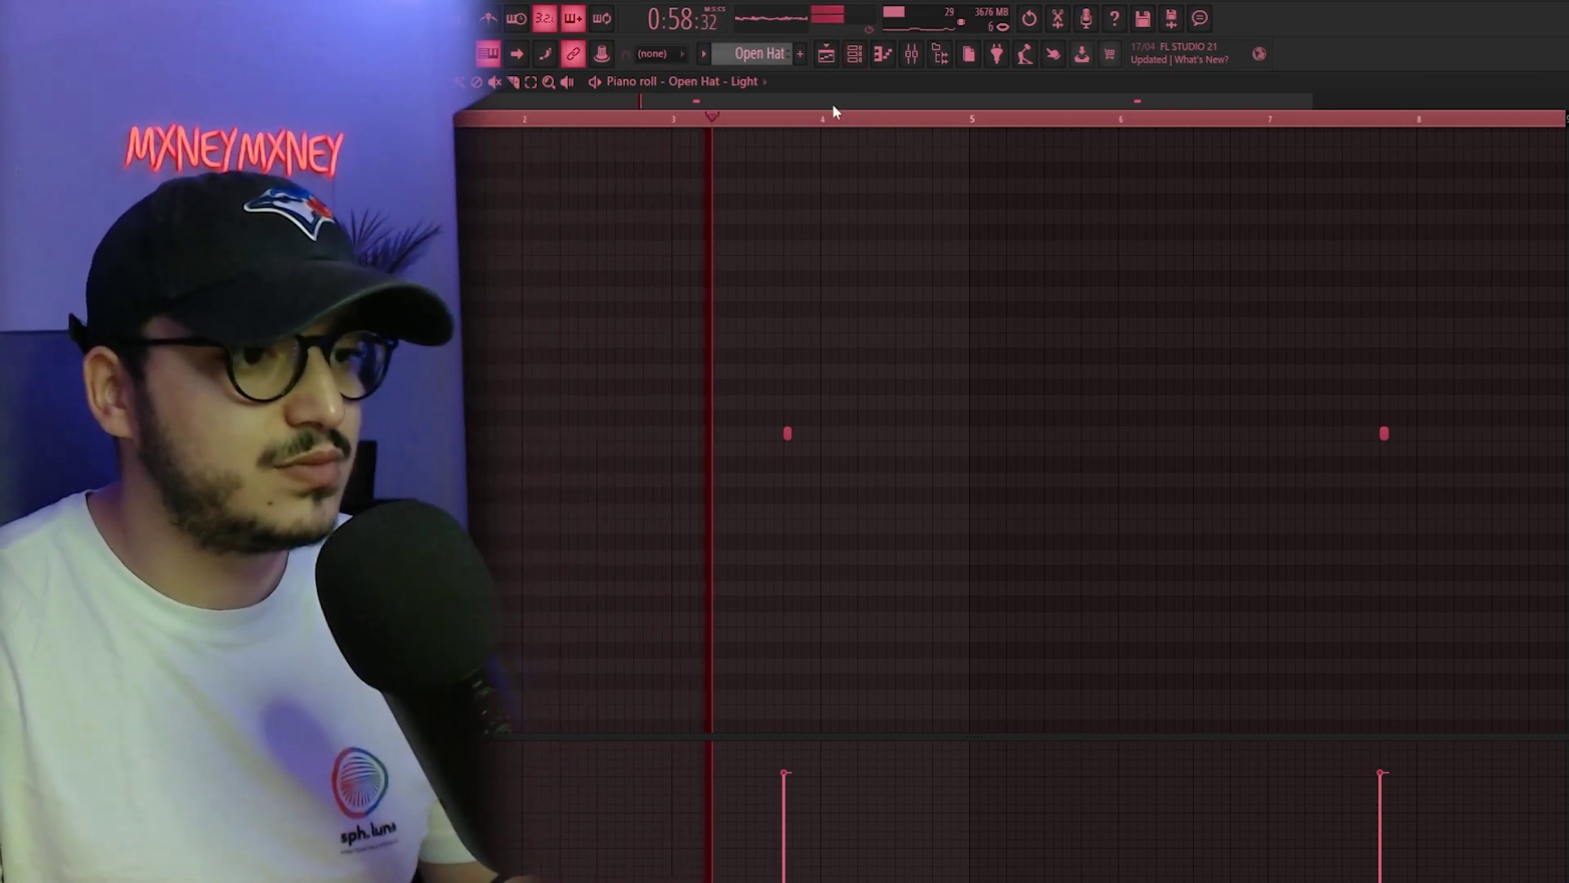
Examine the Open Hat and Perc patterns in the piano roll and play them with the beat
key("space")
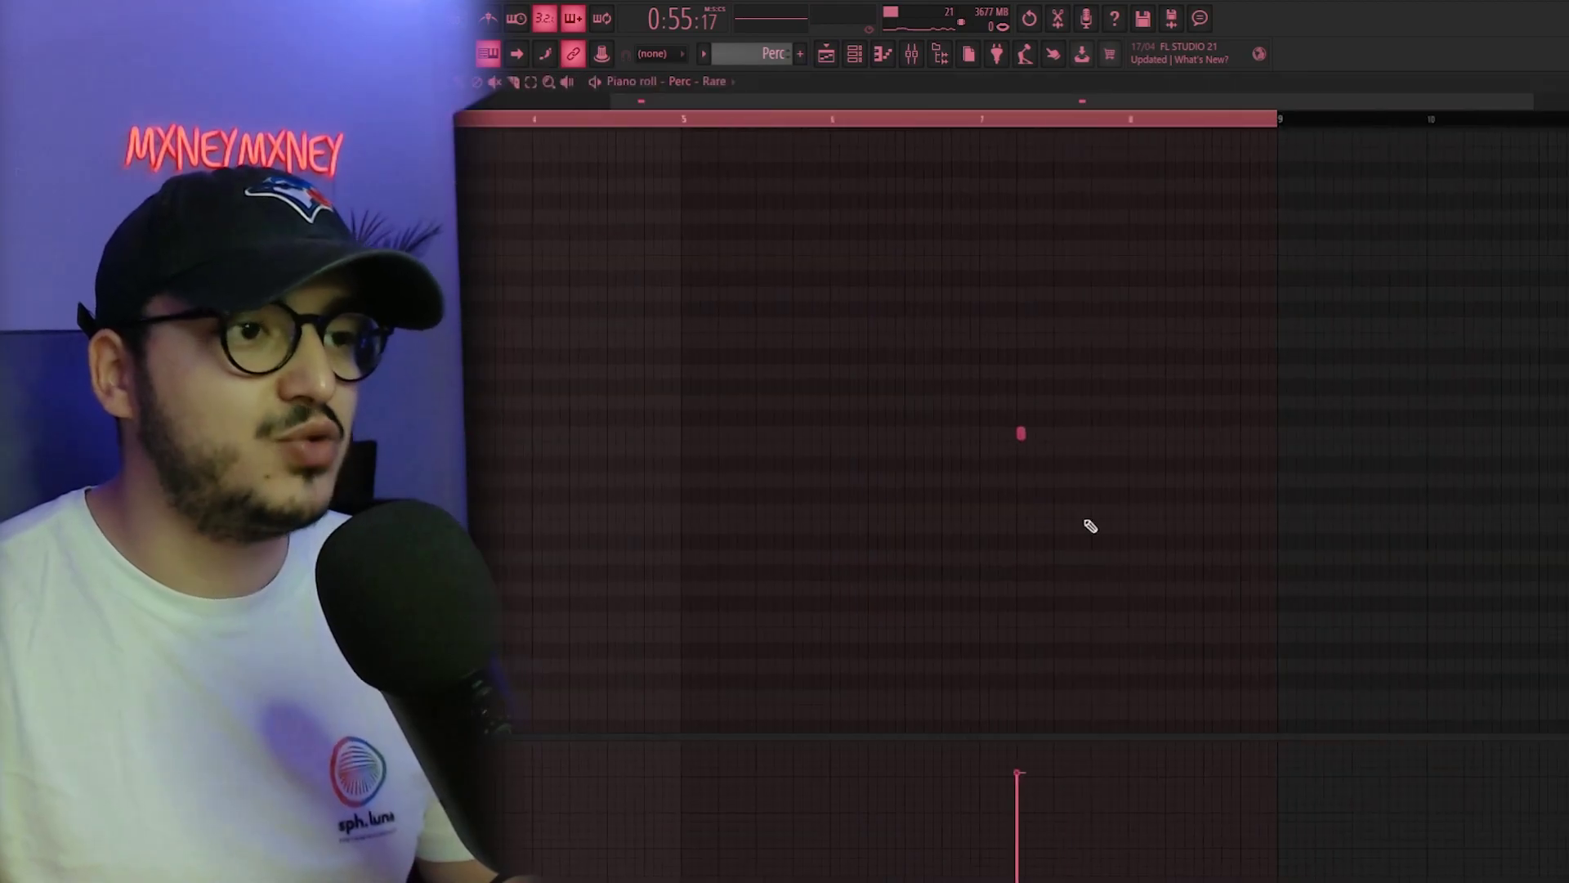
scroll(1091, 525, "left", 4)
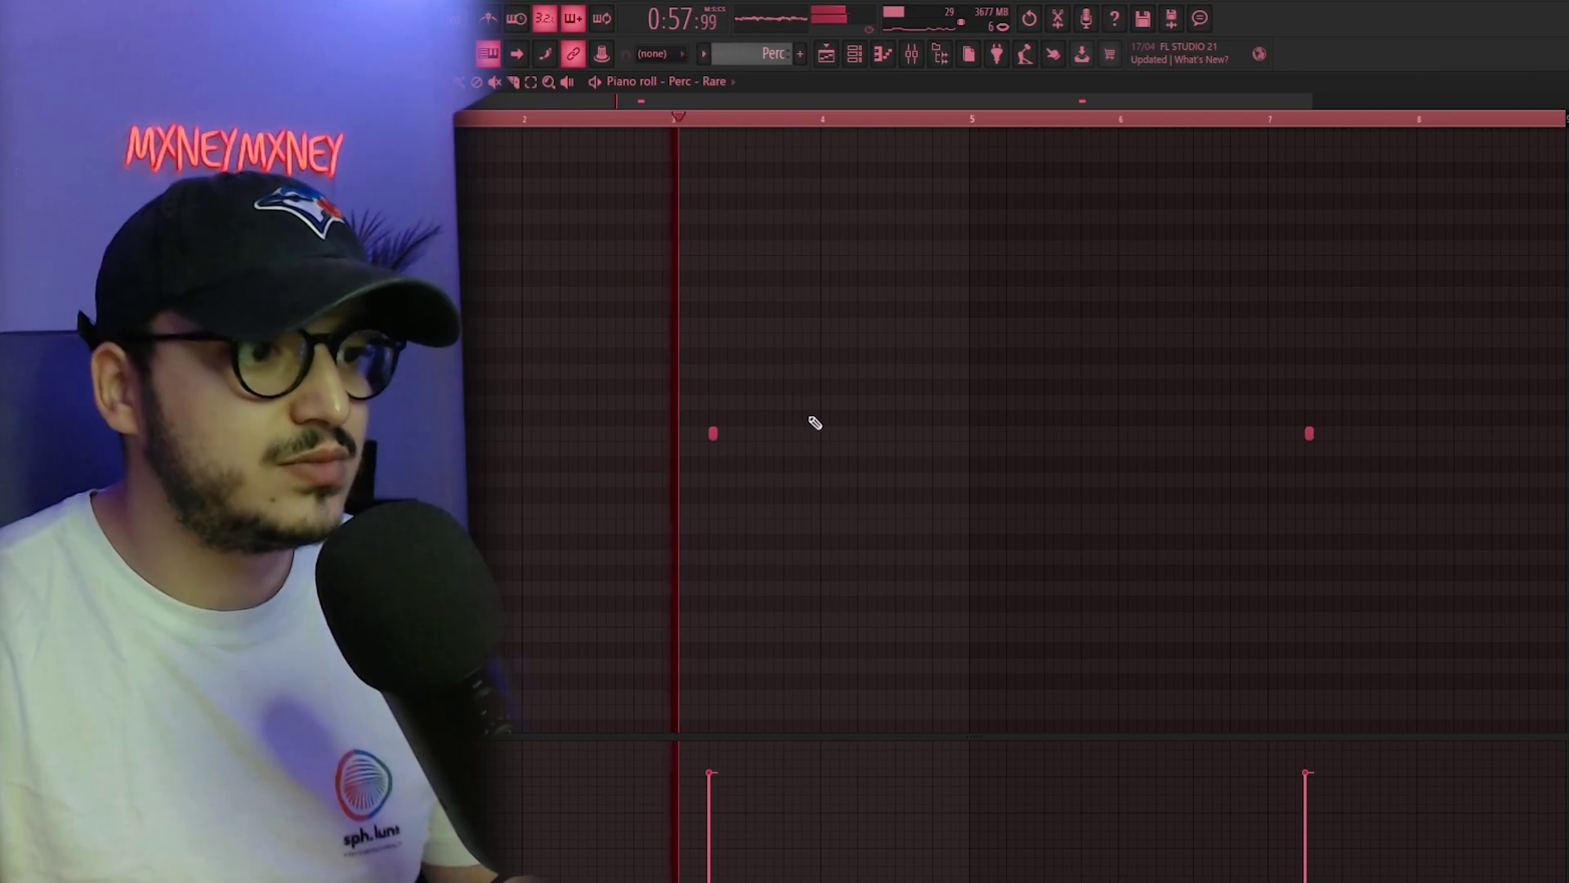
key("space")
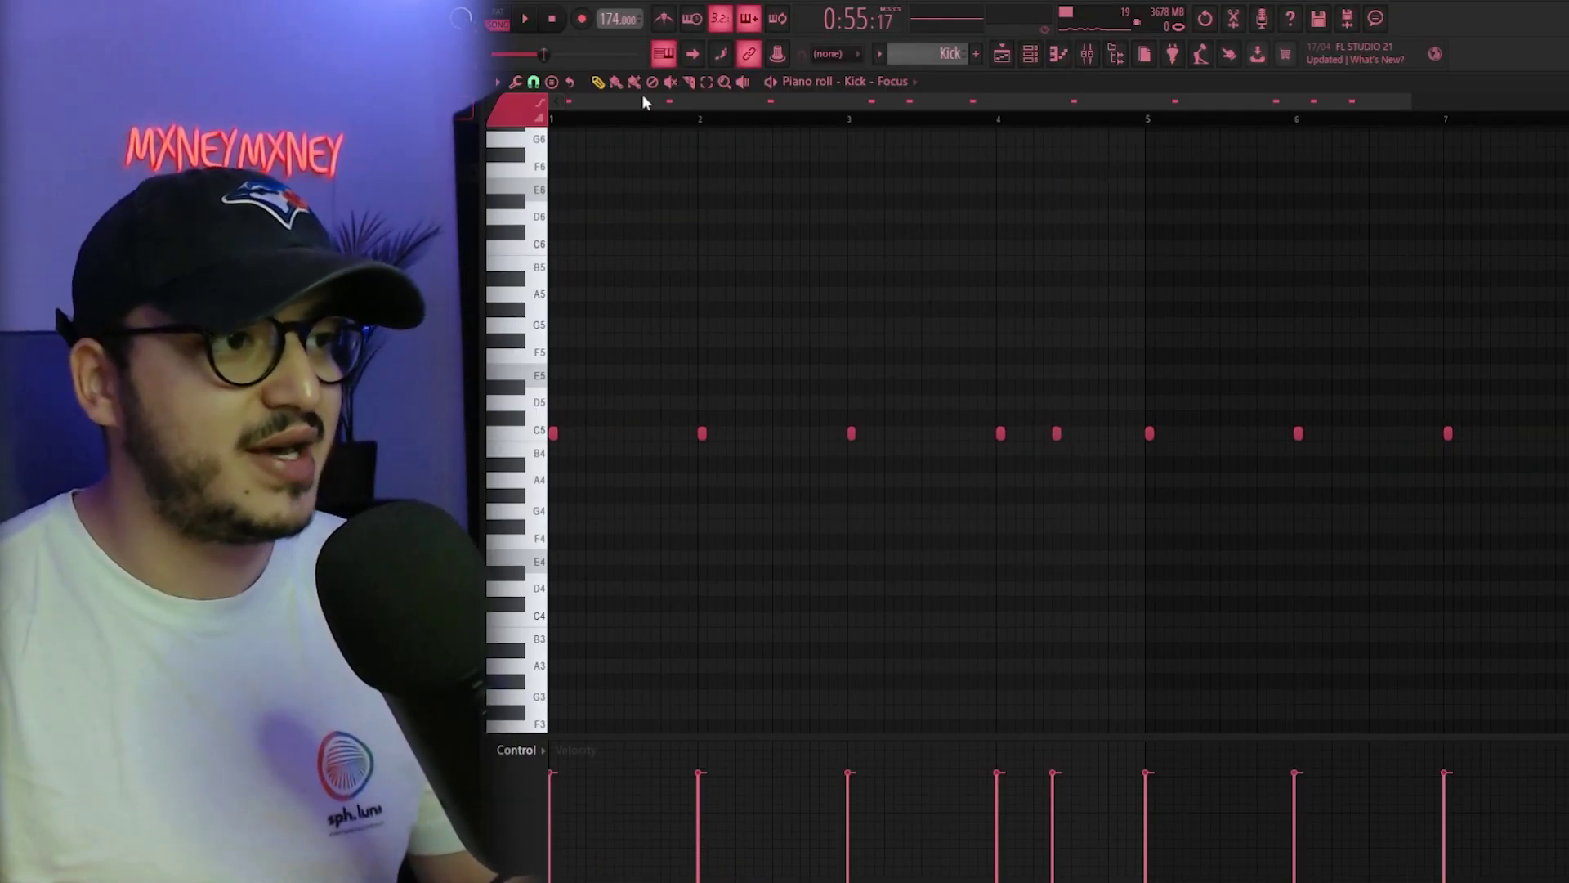
Play the Kick pattern, and open the 808 clip from Track 11 in the piano roll to examine its notes
key("space")
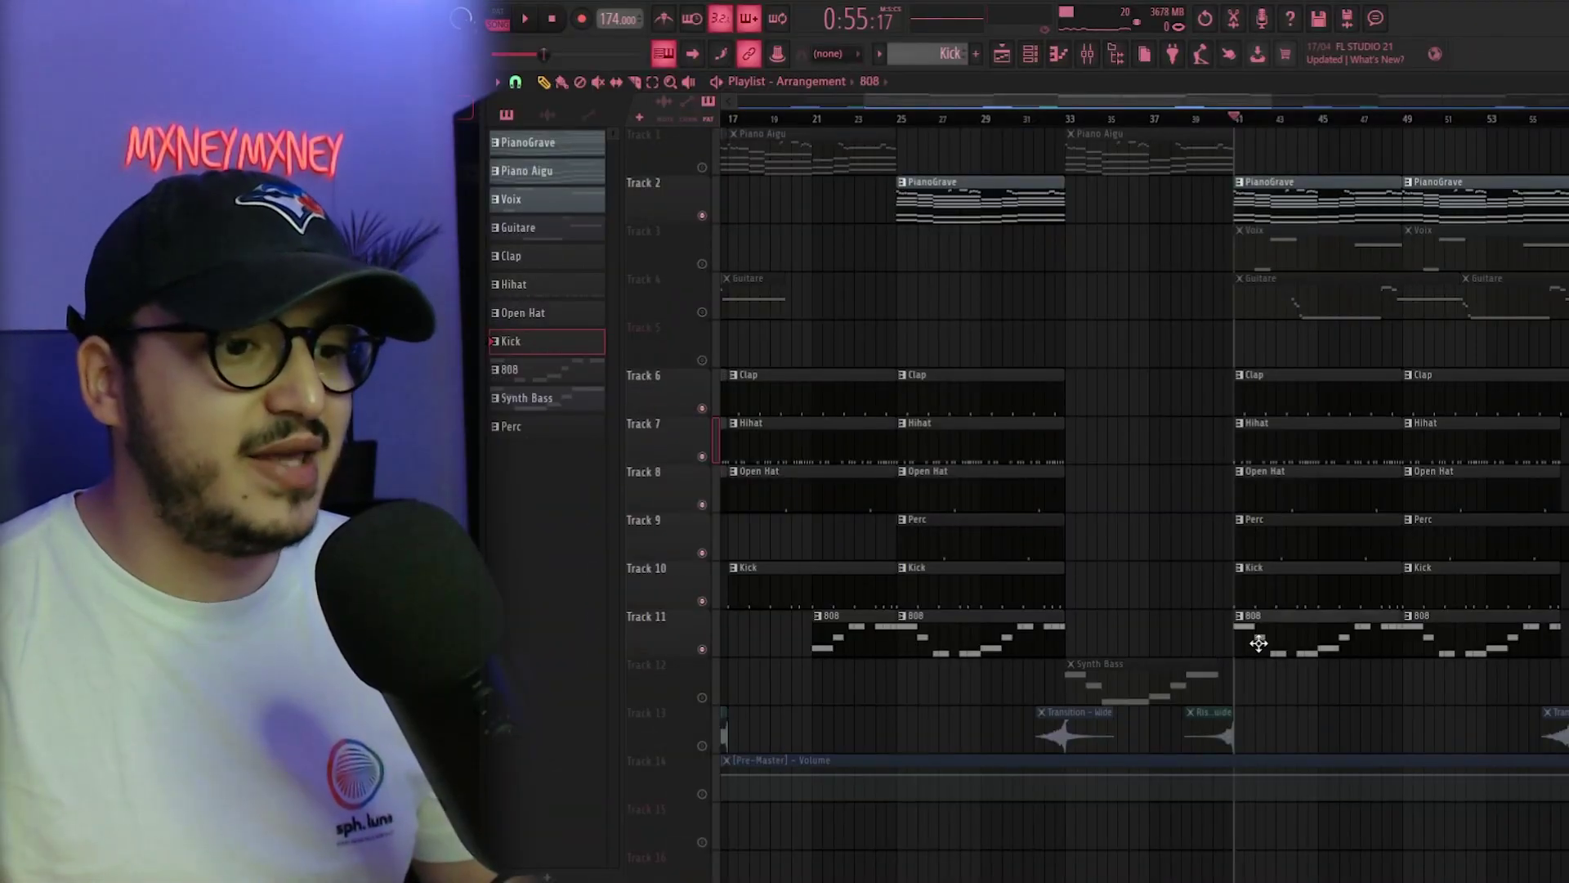
double_click(1259, 644)
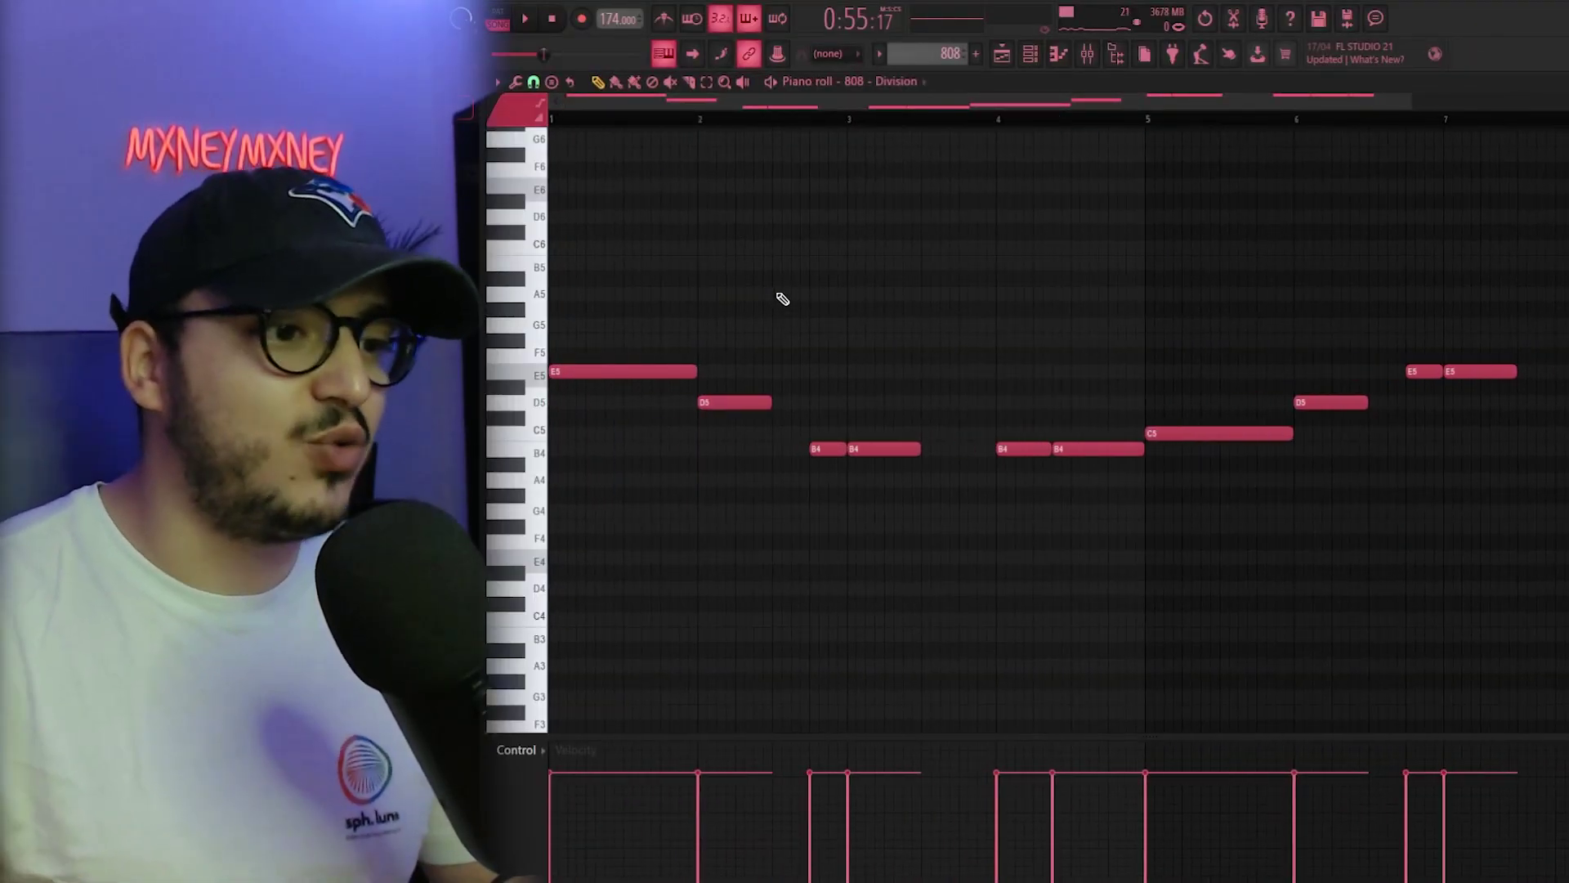
scroll(1151, 201, "up", 1)
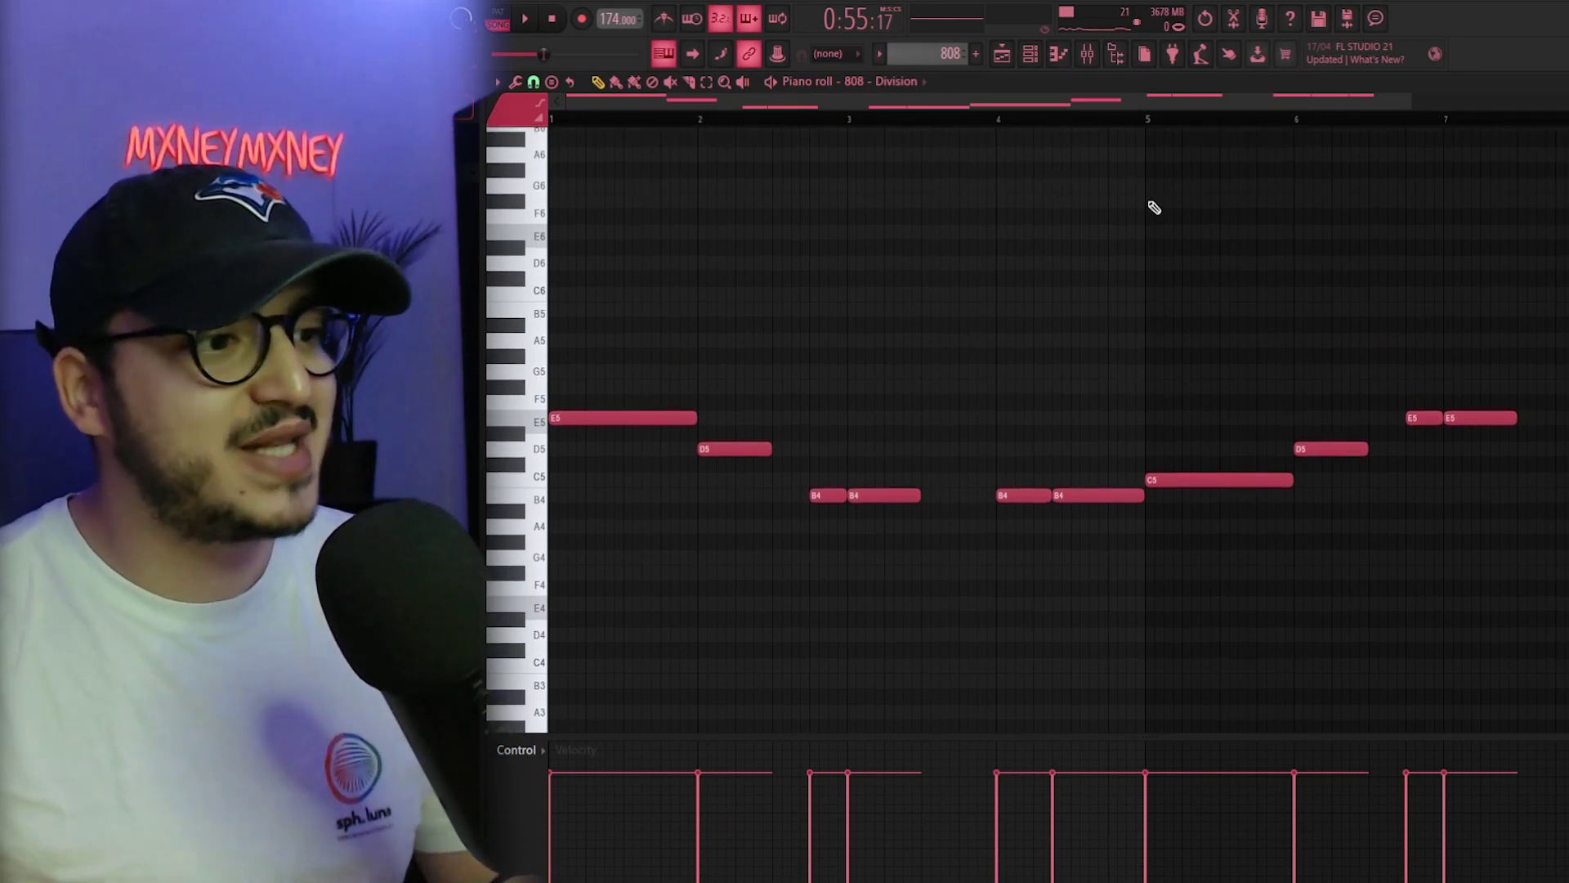